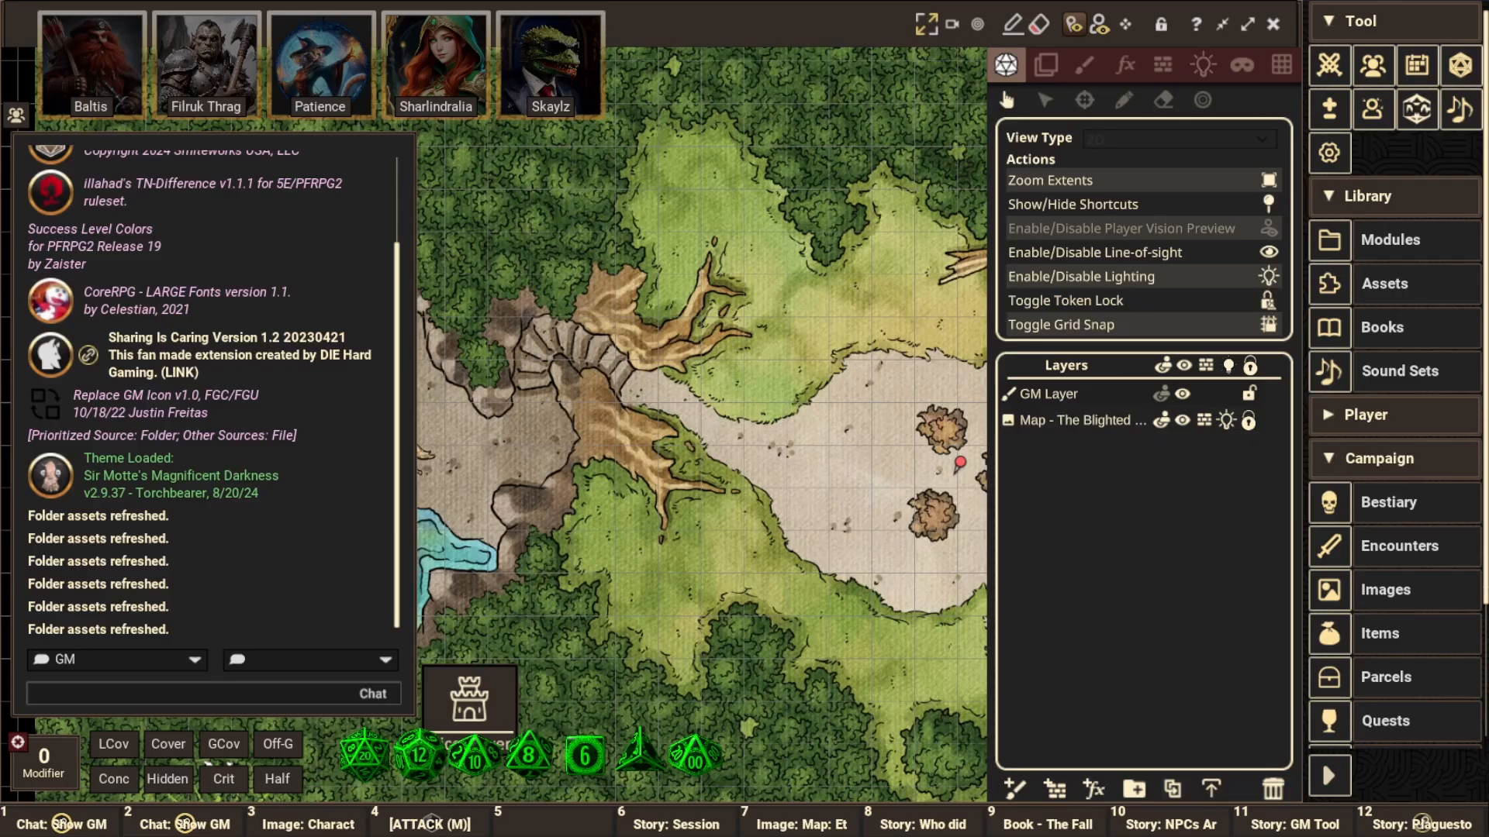
Lock the map image to hide its editing controls and look over the G1 and G2 areas
click(1160, 32)
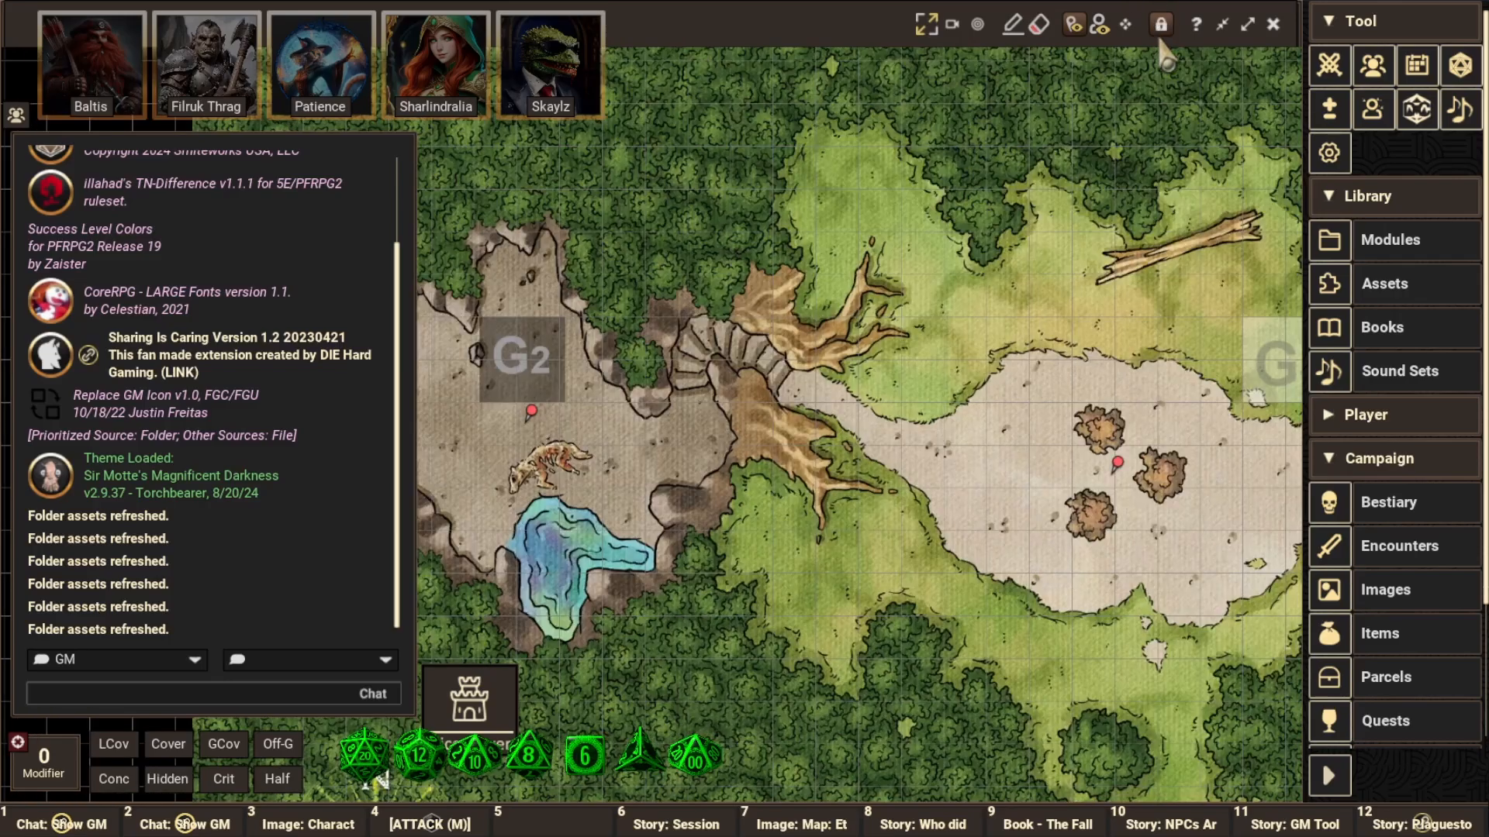
scroll(896, 360, down, 6)
scroll(900, 363, up, 8)
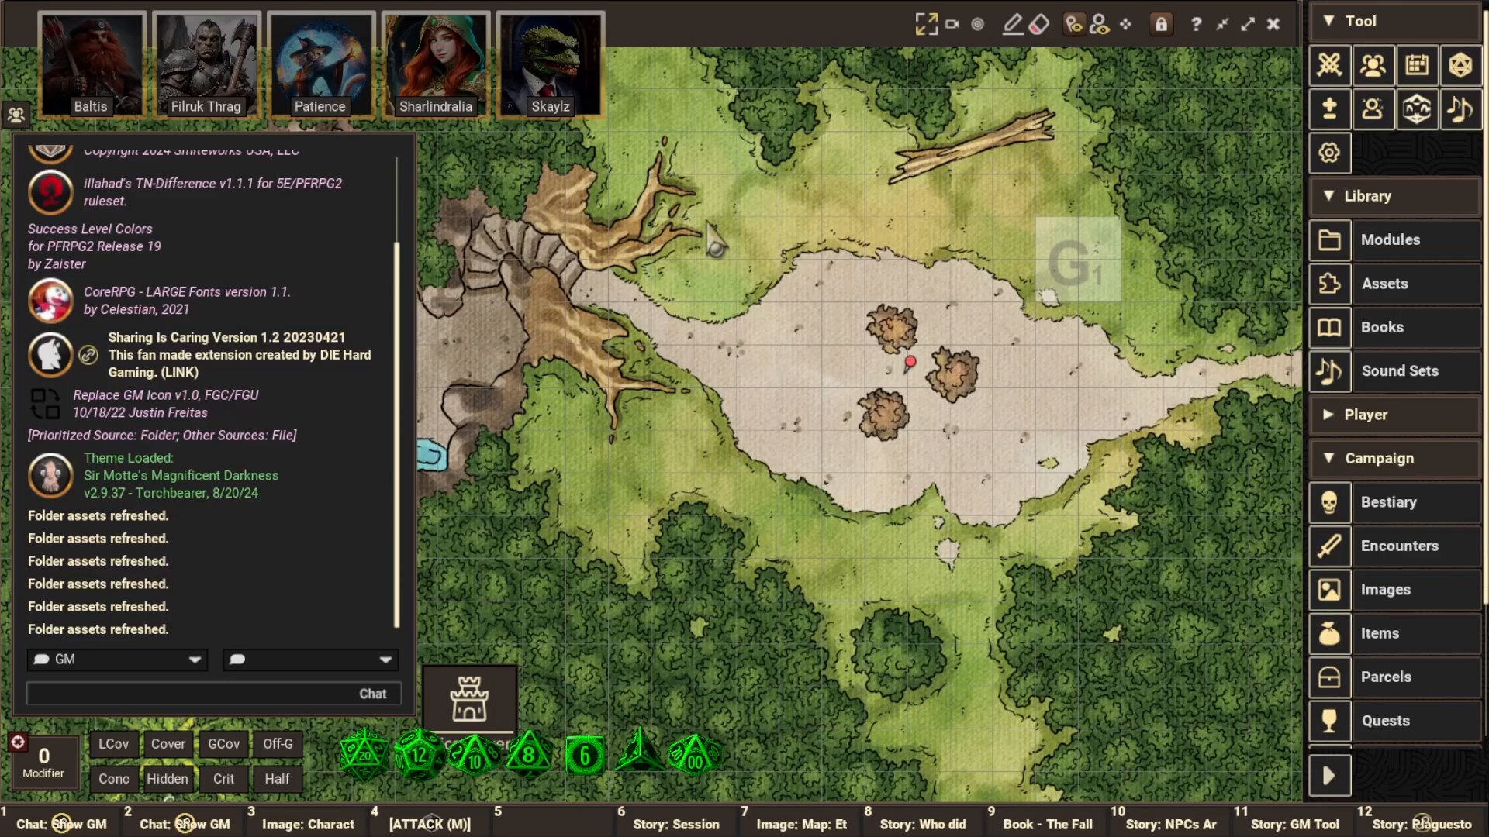
drag(716, 221, 894, 264)
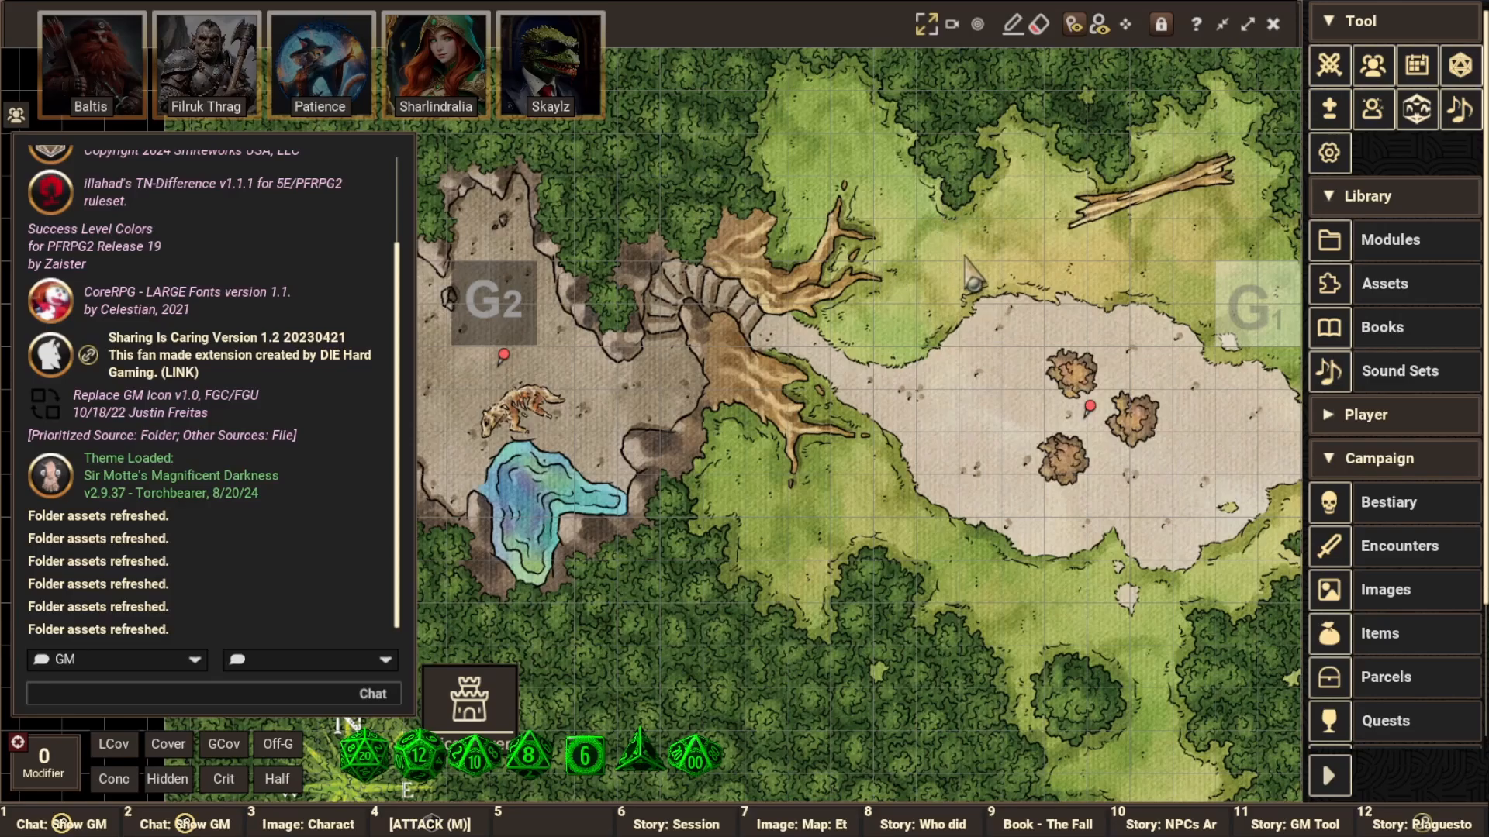
drag(965, 258, 936, 206)
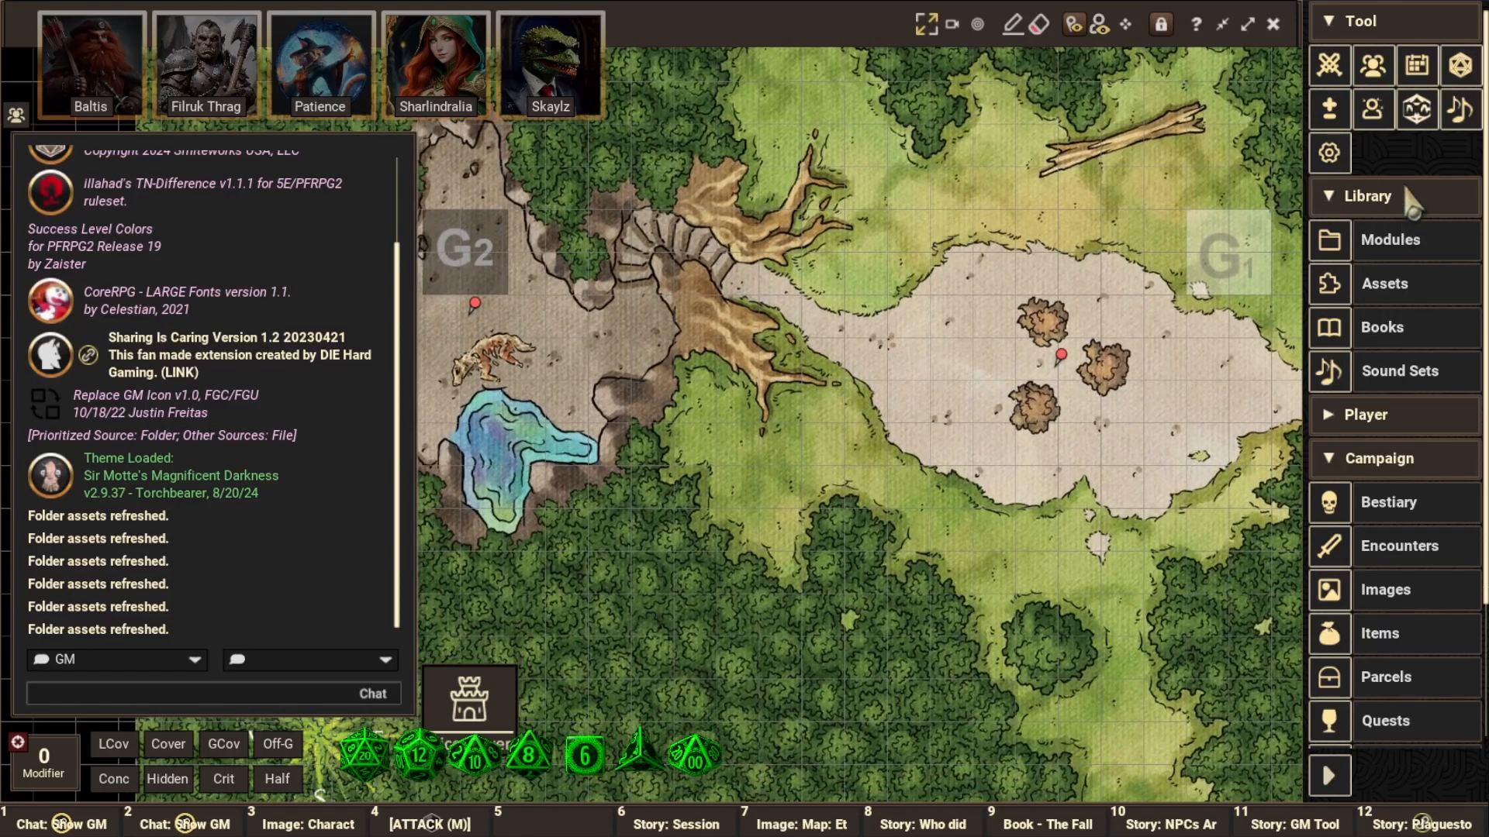
Collapse the Tool, Library and Campaign sections of the sidebar
click(1359, 23)
click(1365, 65)
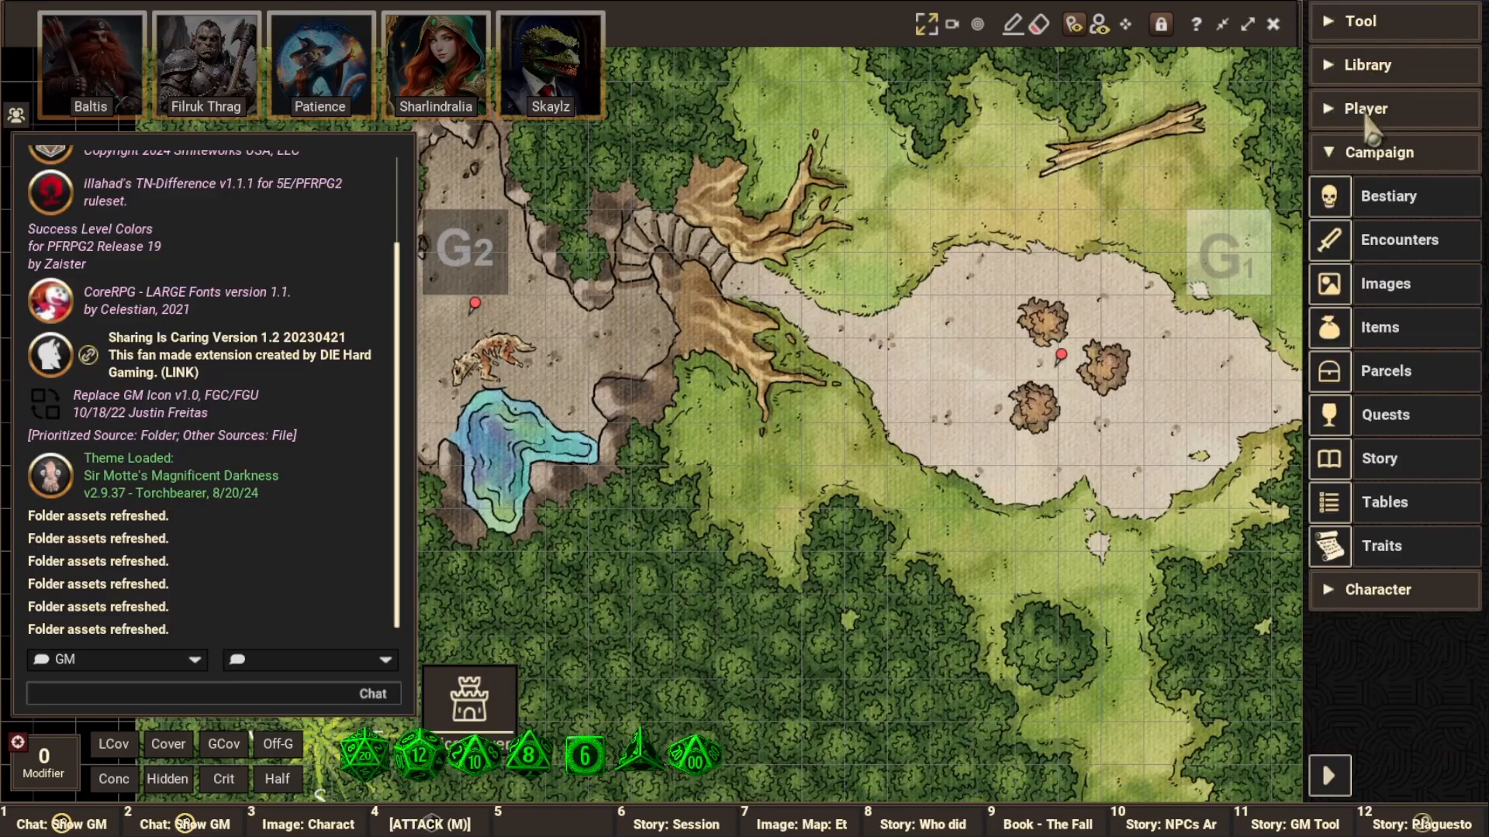
click(1374, 154)
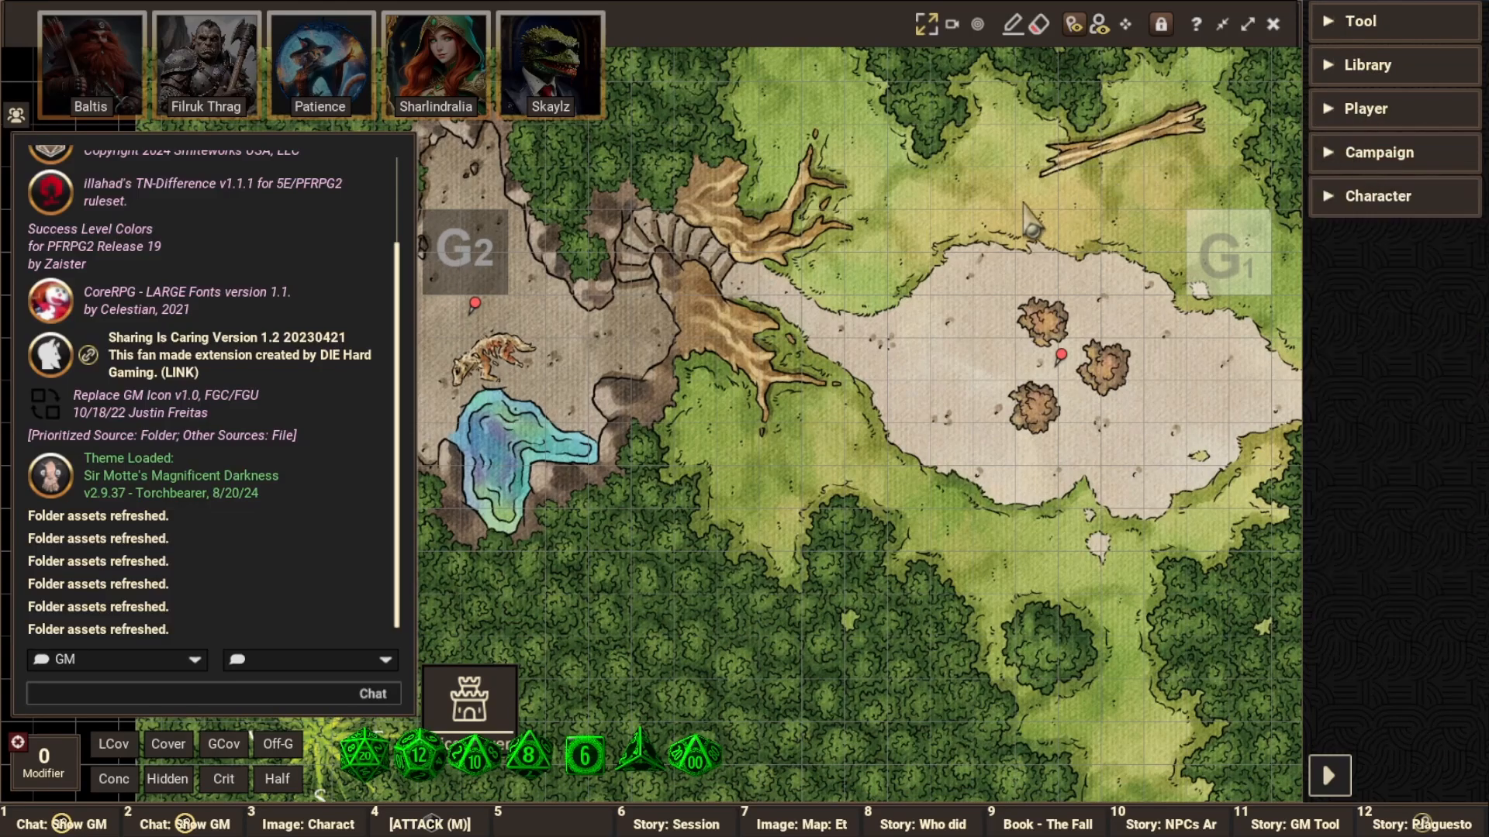
scroll(1025, 203, down, 3)
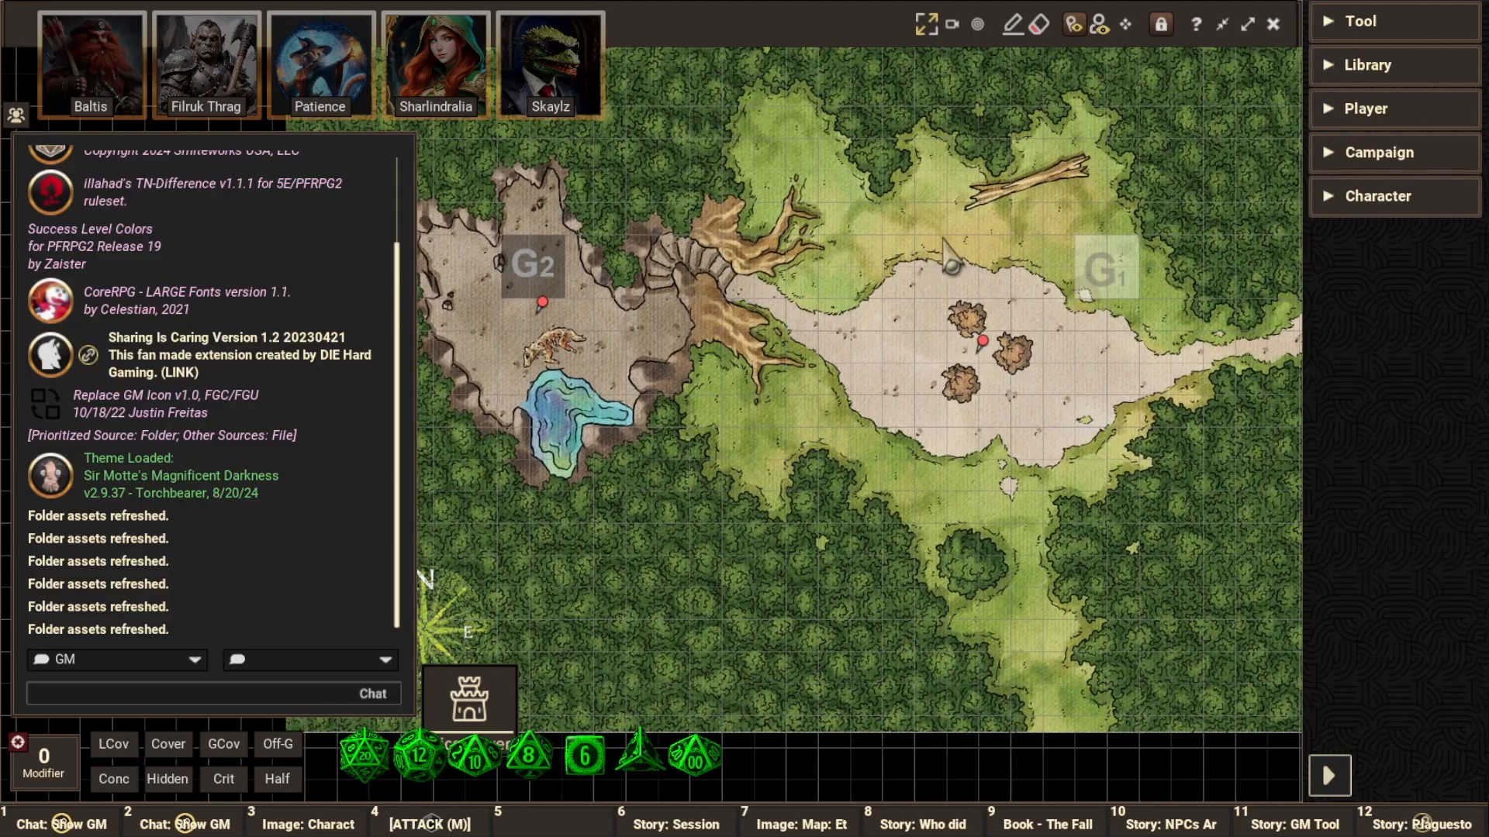
Unlock the map image for editing and survey the G2 cave and the G1 clearing
click(1162, 27)
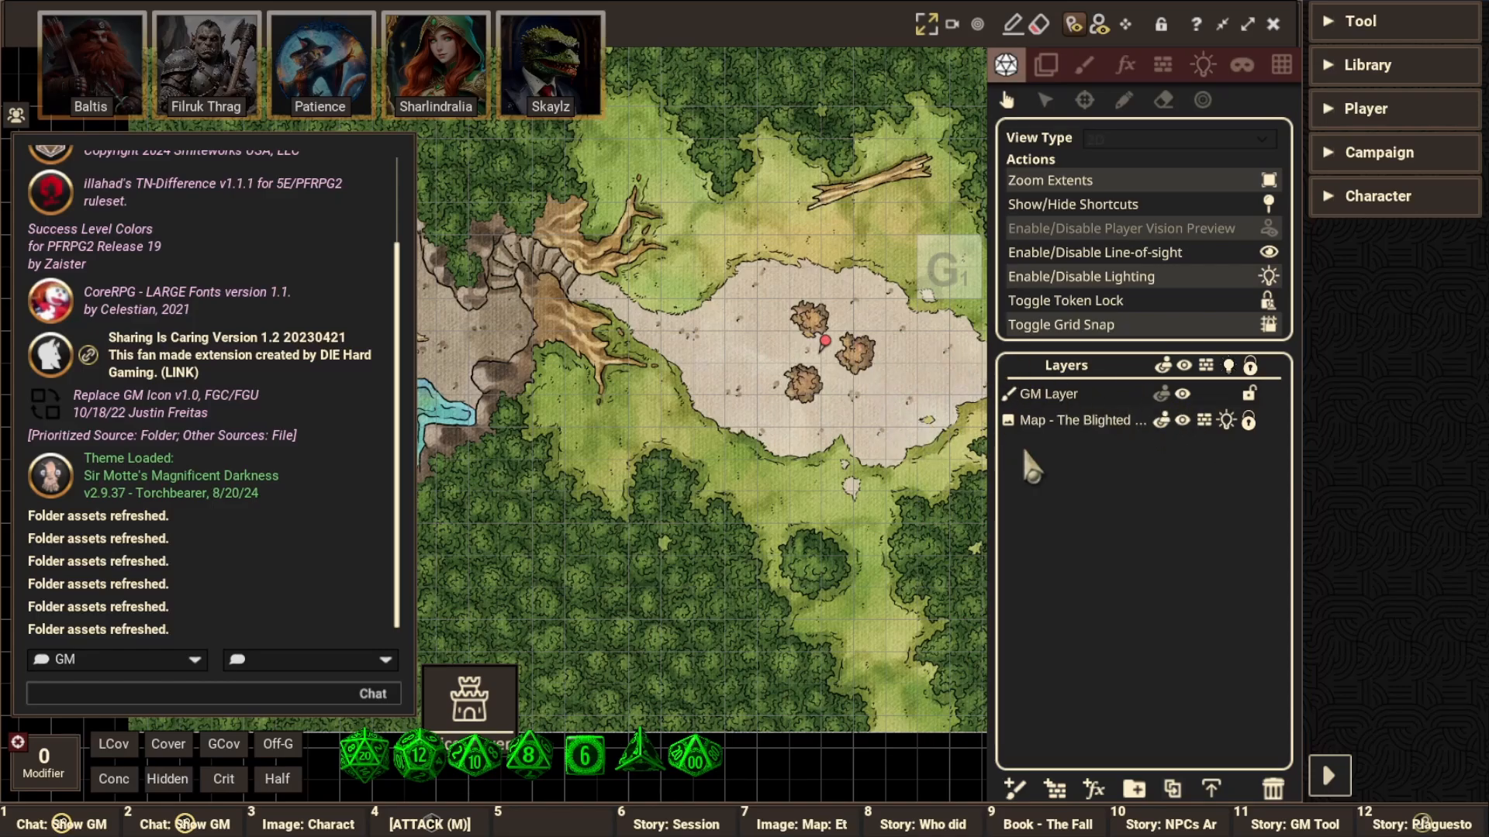
drag(887, 414, 774, 430)
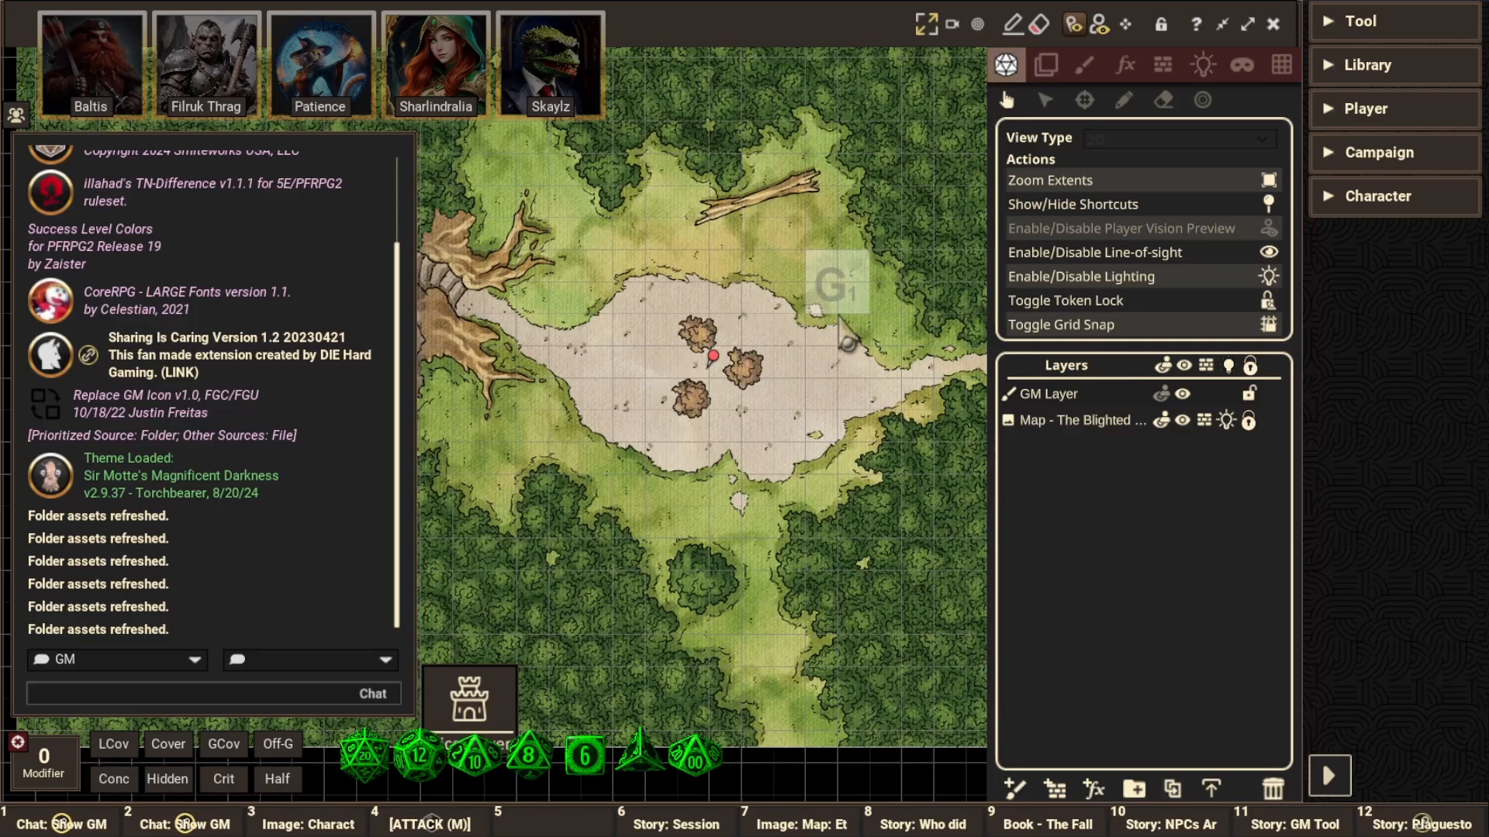
drag(490, 359, 847, 382)
drag(697, 399, 816, 427)
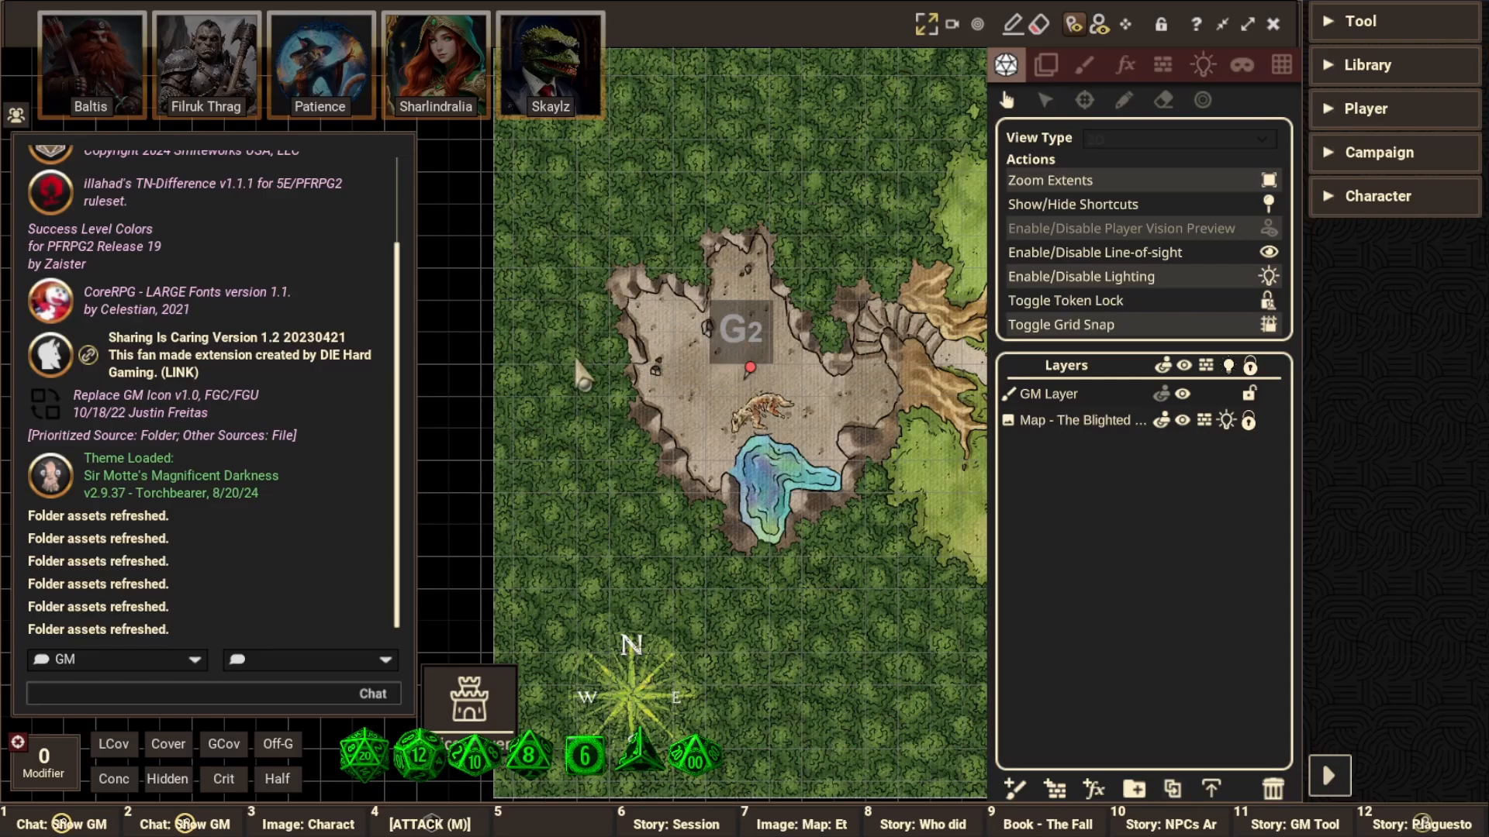
drag(843, 380, 601, 318)
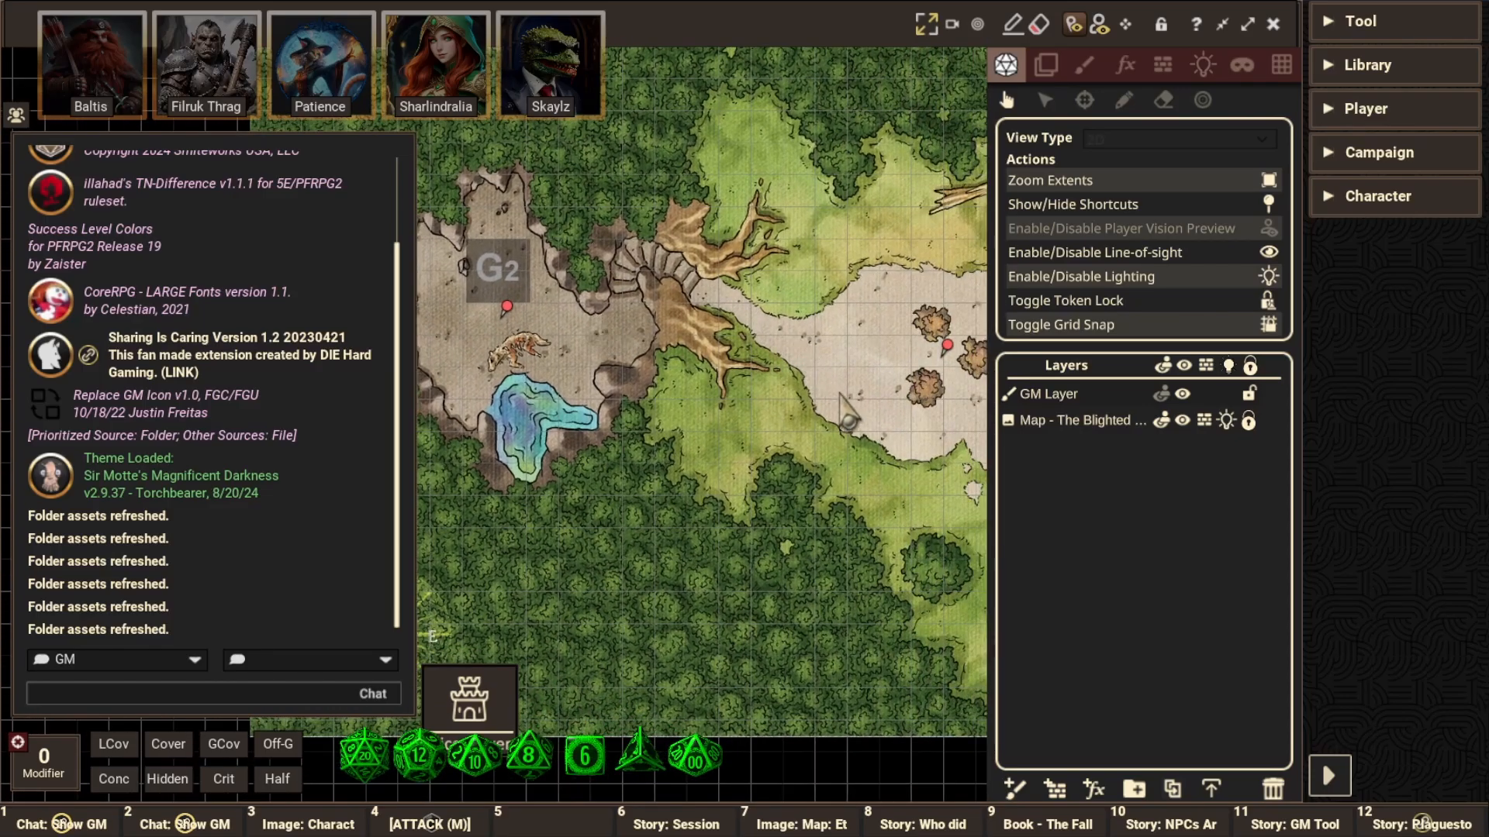
drag(841, 394, 667, 365)
drag(803, 399, 769, 442)
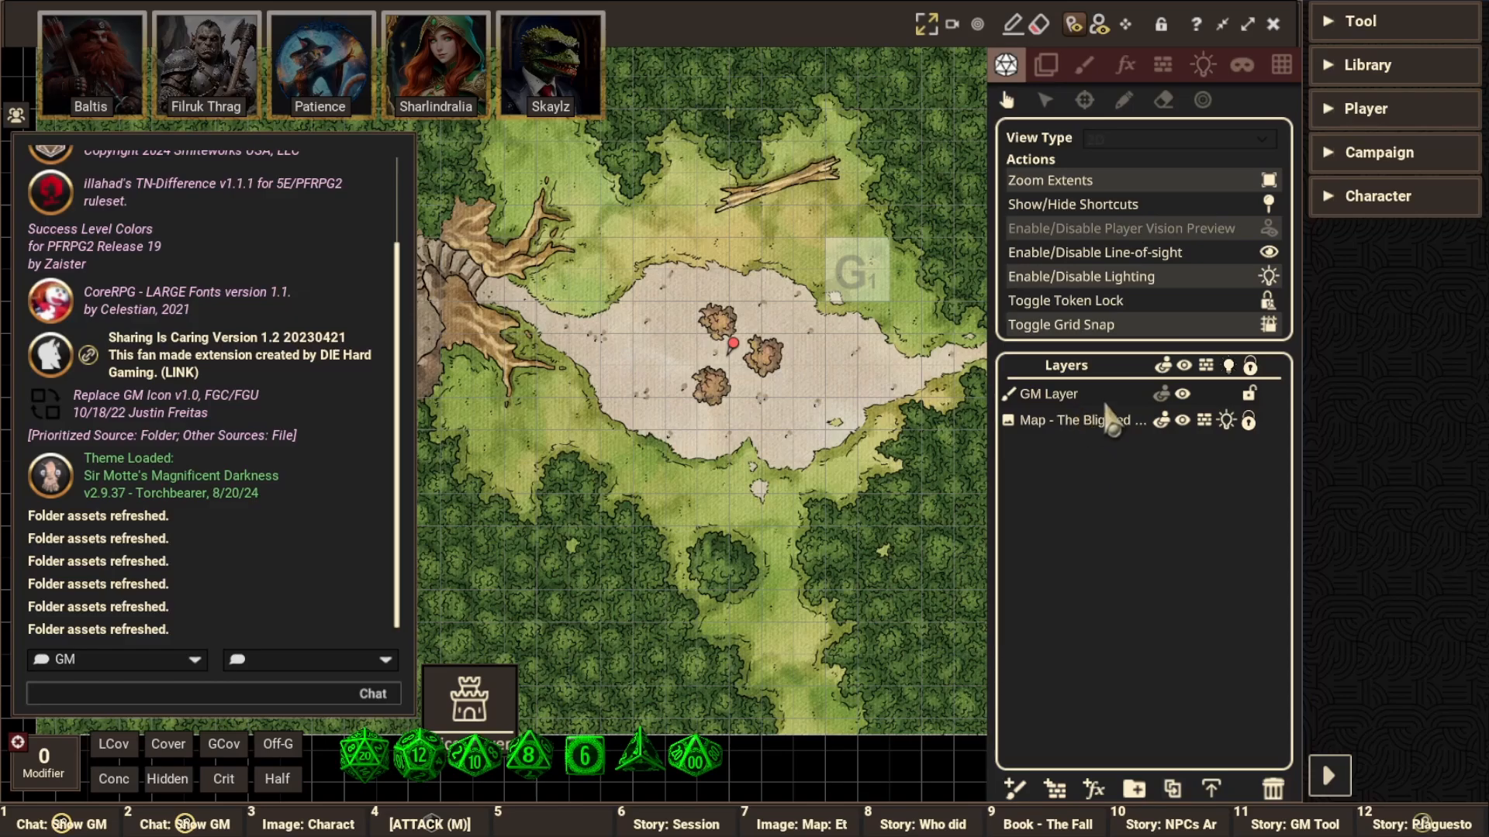
Activate the Stamp paint tool, open its asset picker and clear the "square" filter
click(1084, 65)
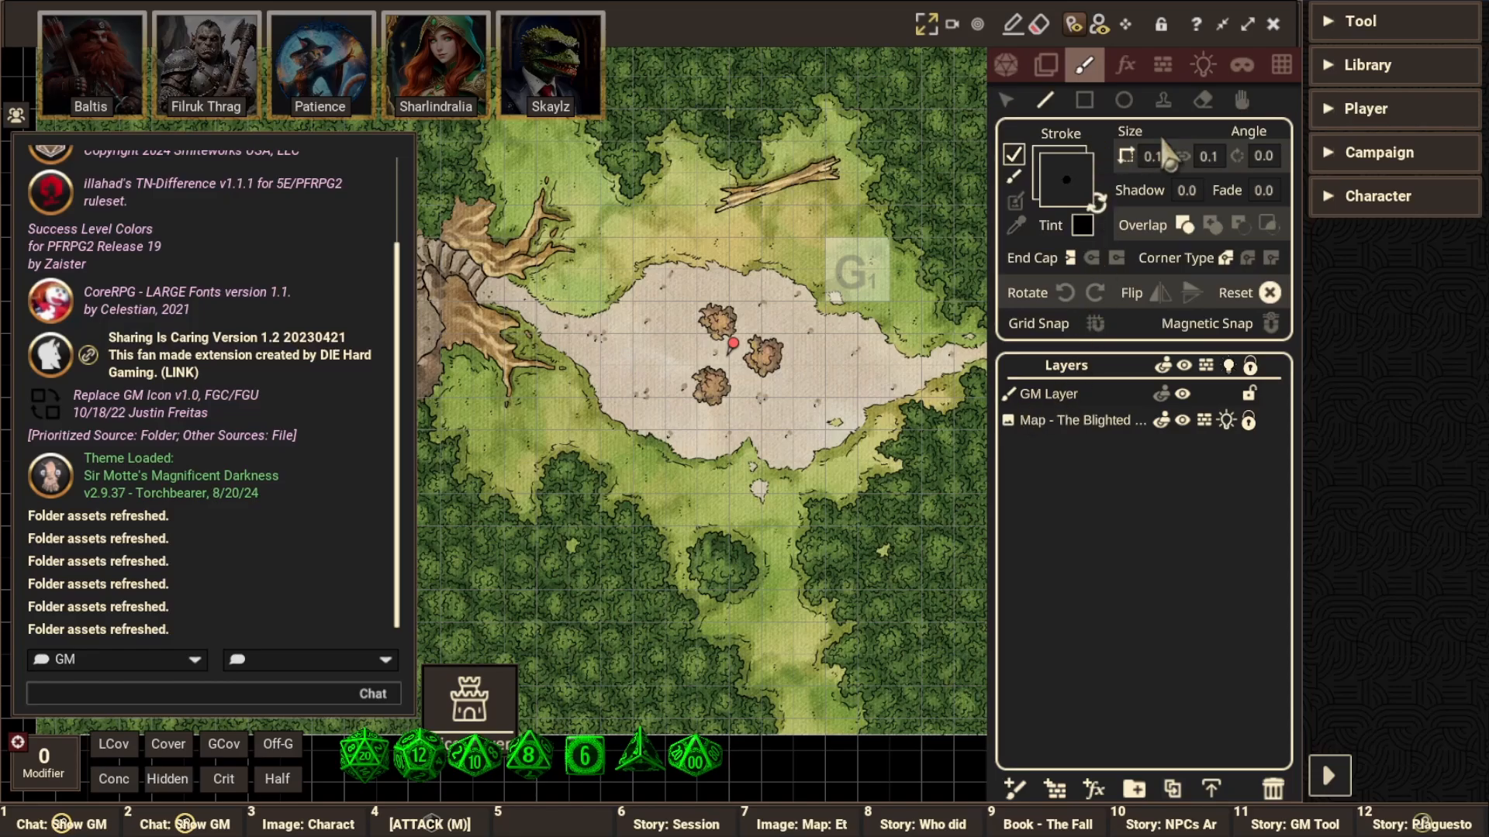
click(1163, 101)
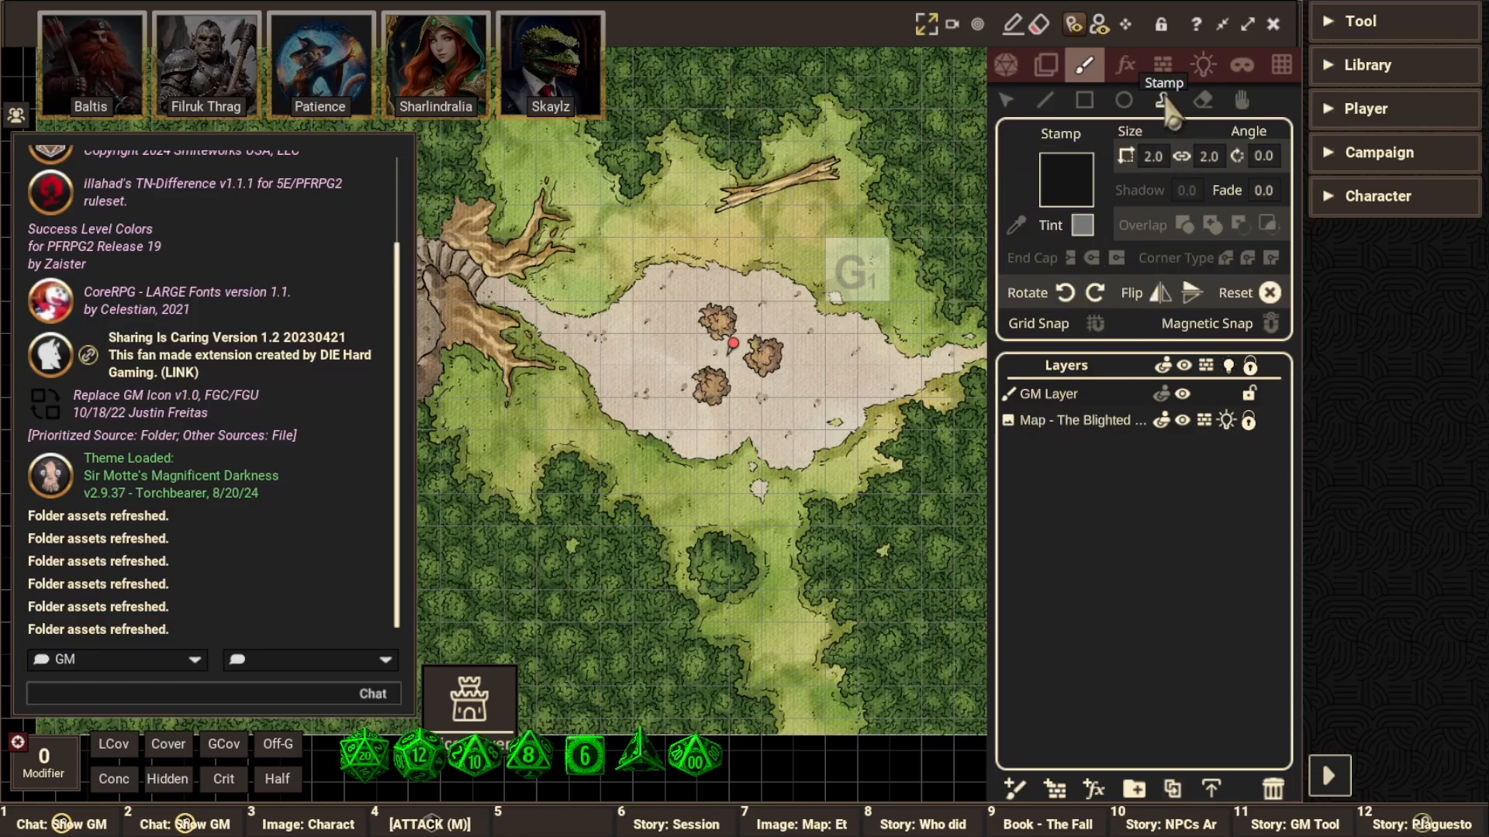
click(1063, 175)
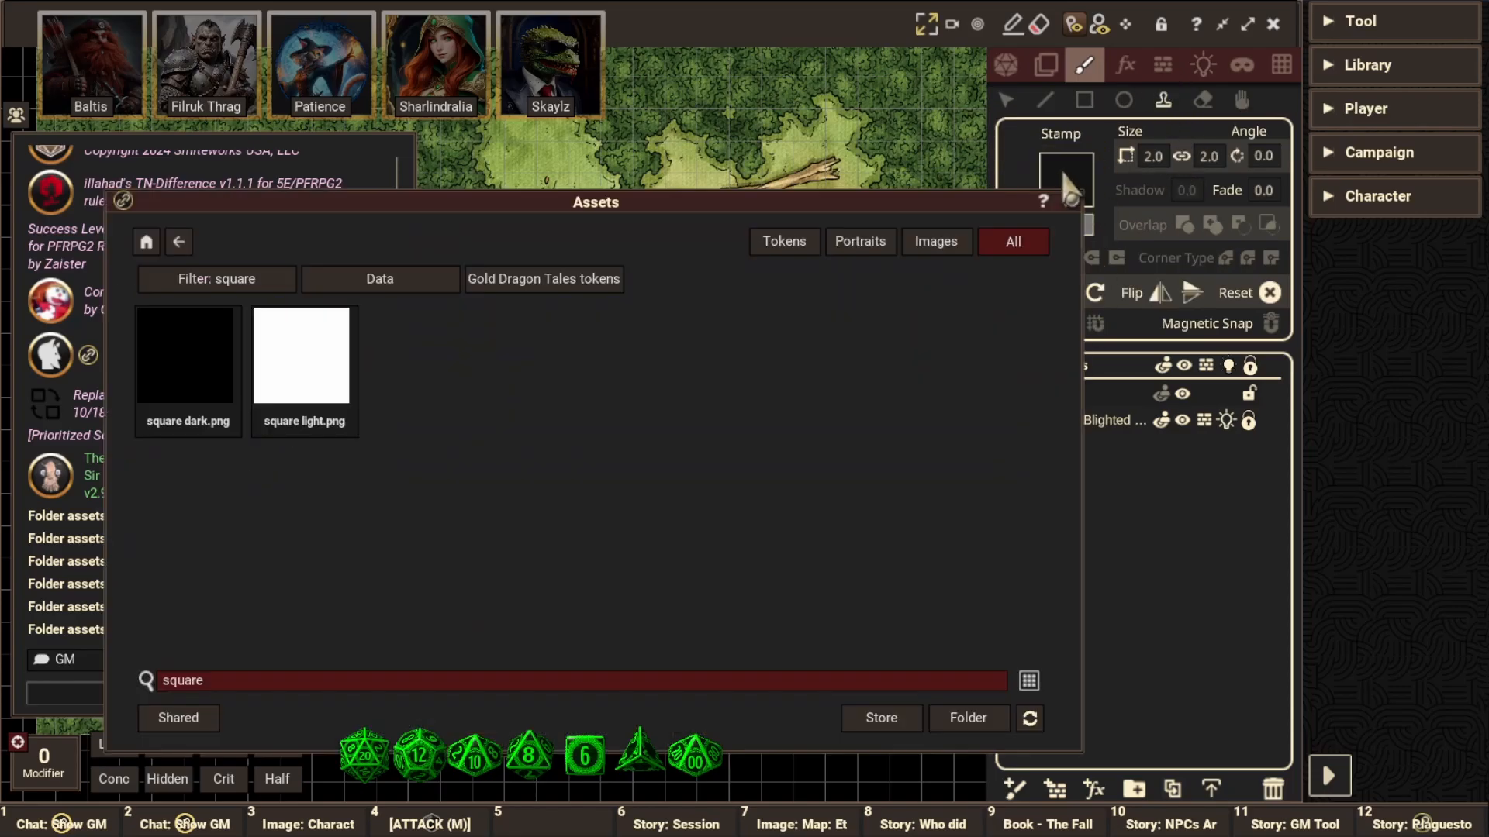
double_click(232, 681)
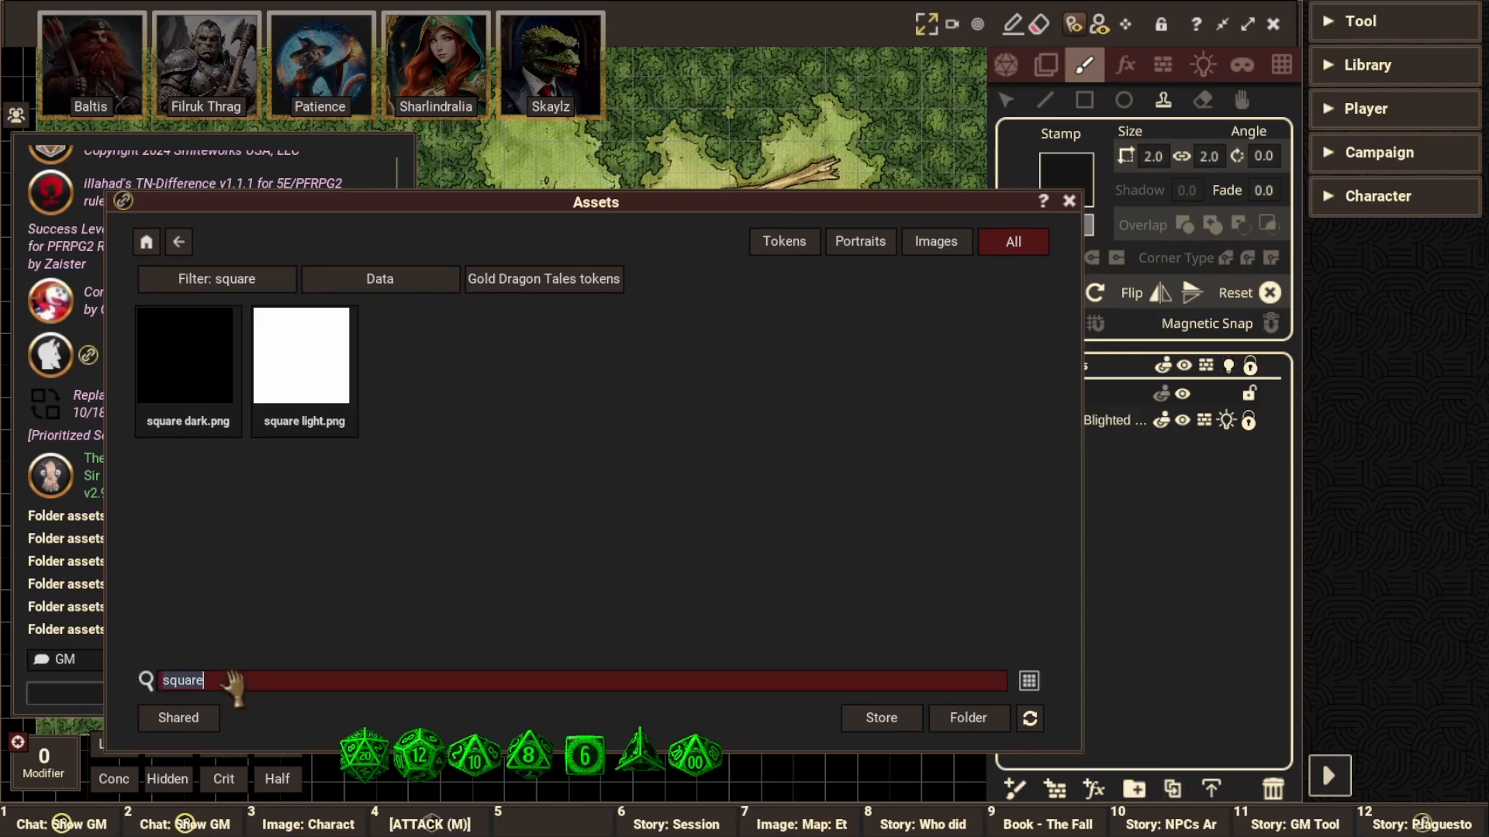
key(BackSpace)
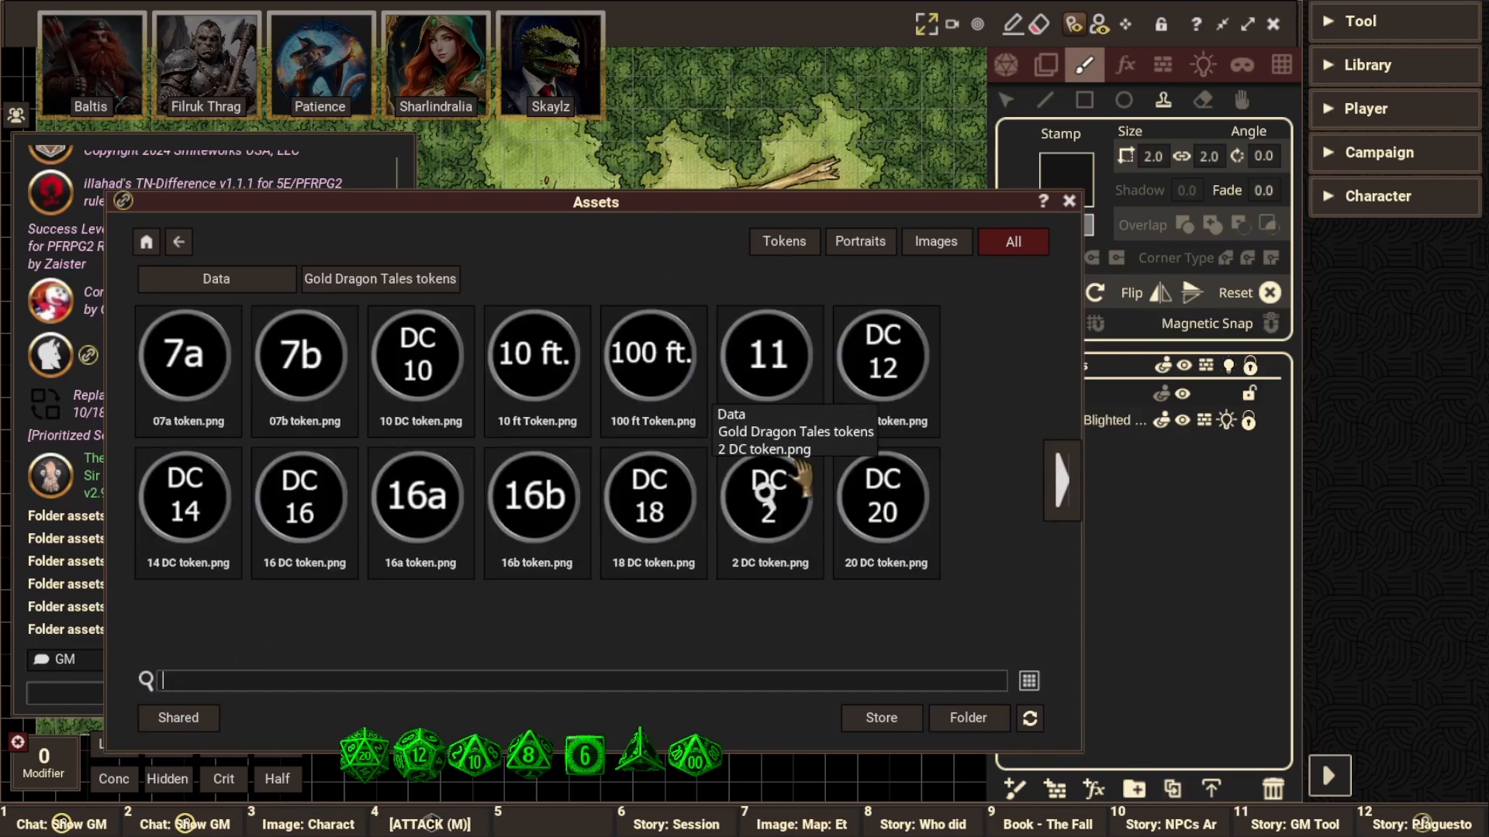
Find difficult terrain light.png among the Gold Dragon Tales tokens, assign it as the stamp image and close the assets window
click(1062, 481)
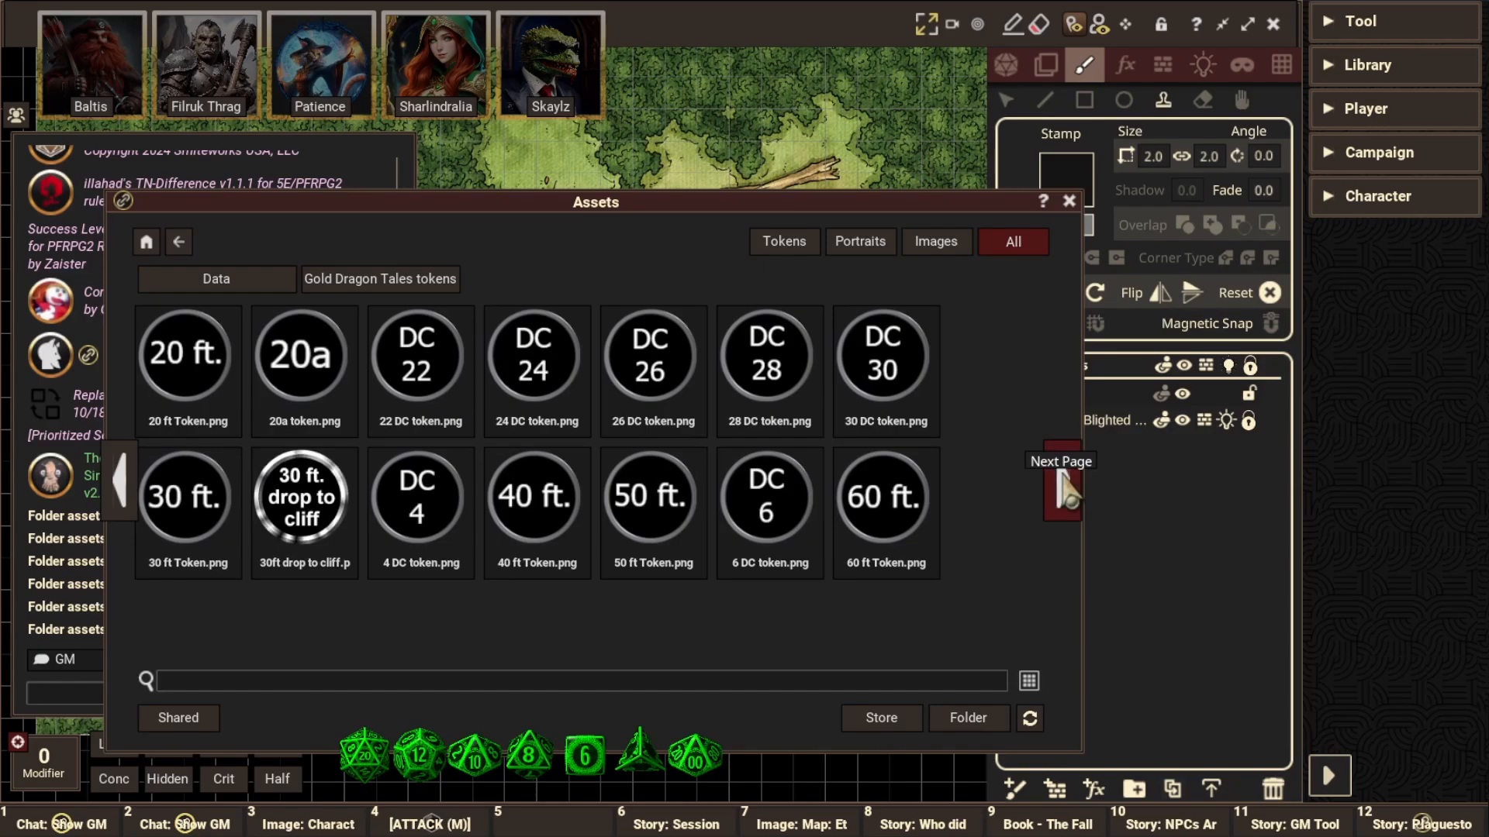
click(1064, 485)
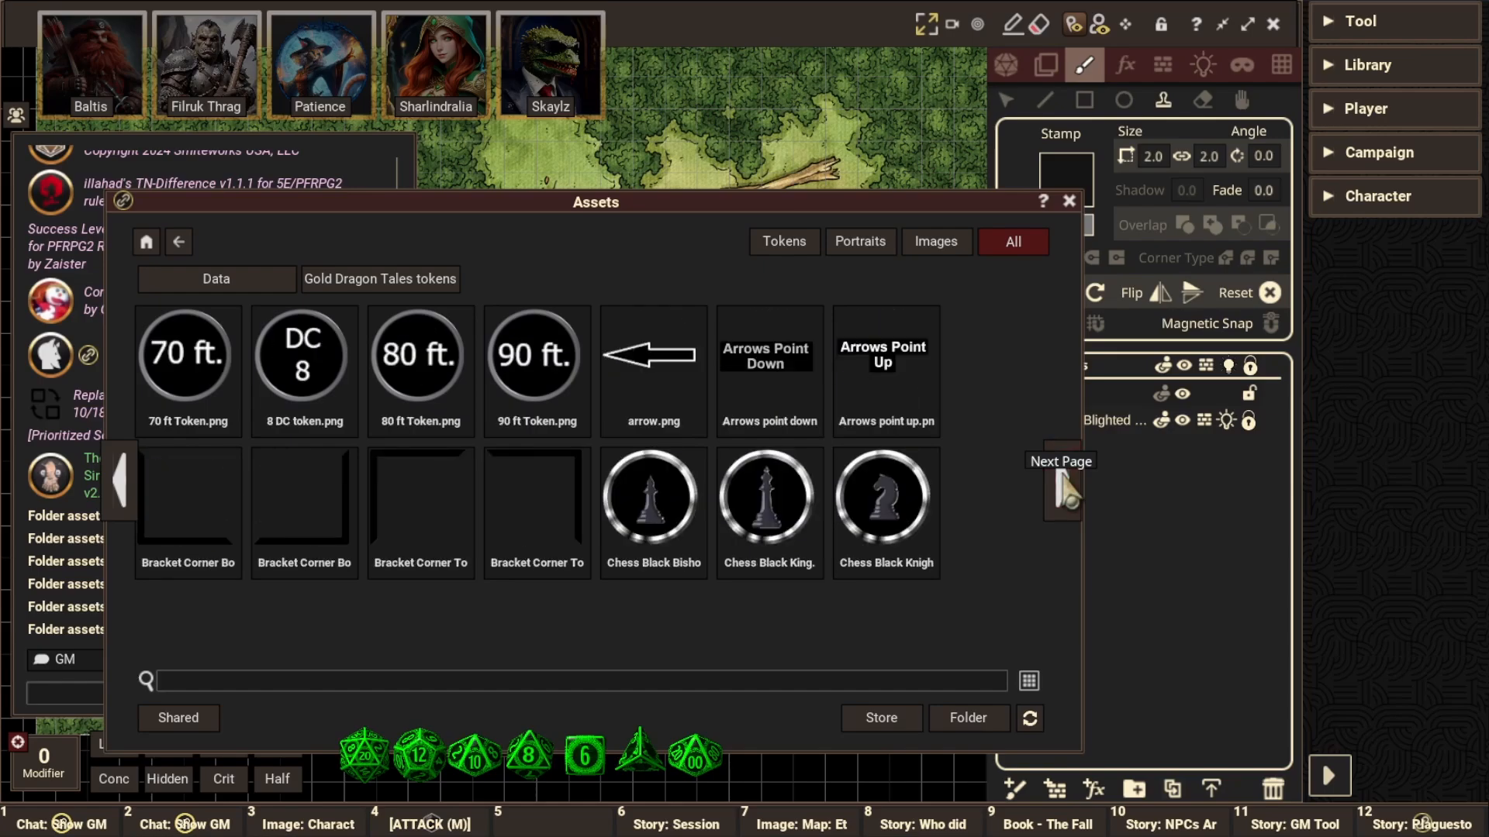
click(1064, 485)
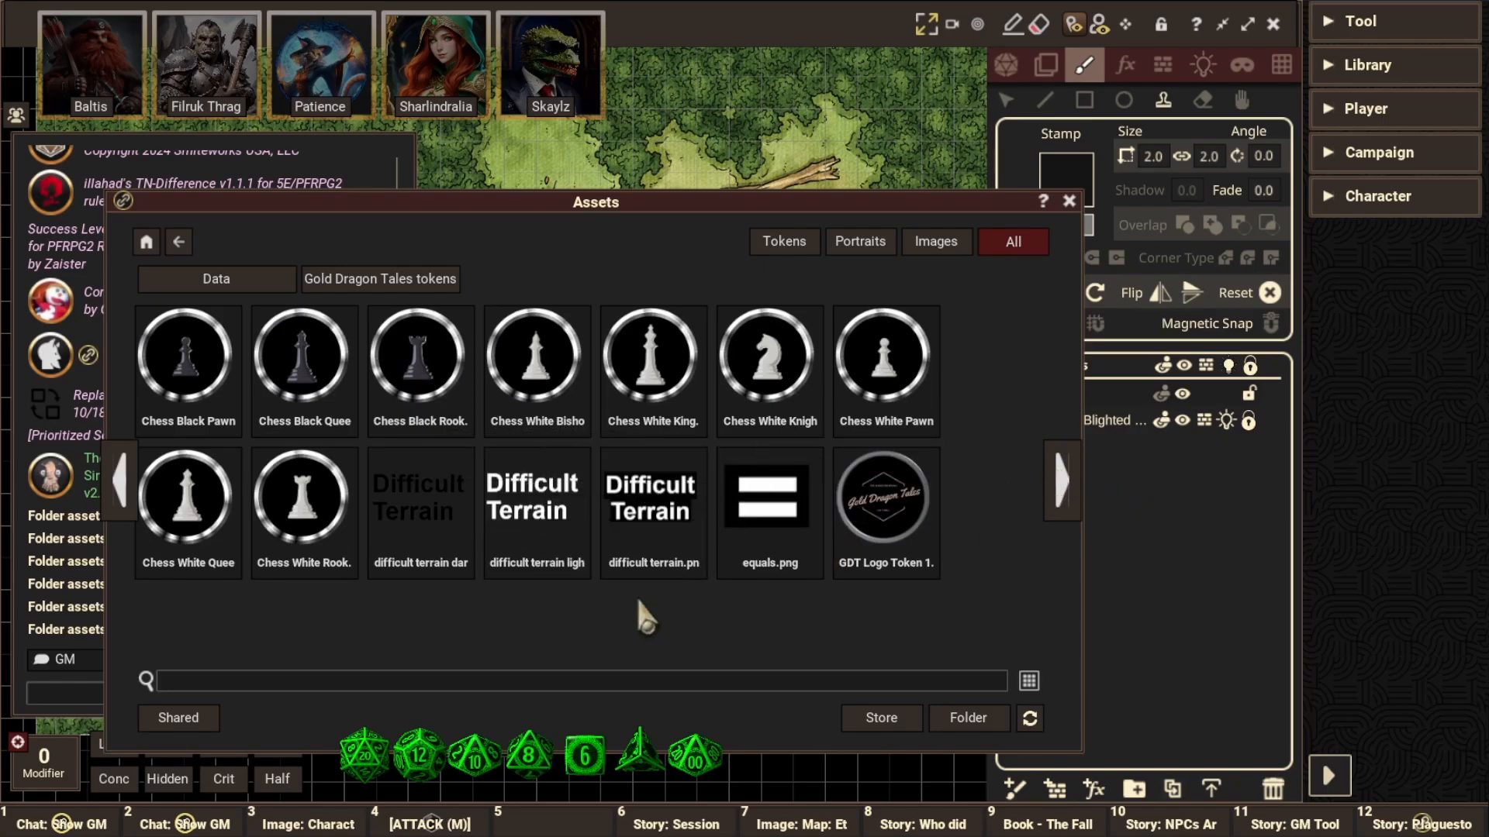
drag(719, 205, 620, 78)
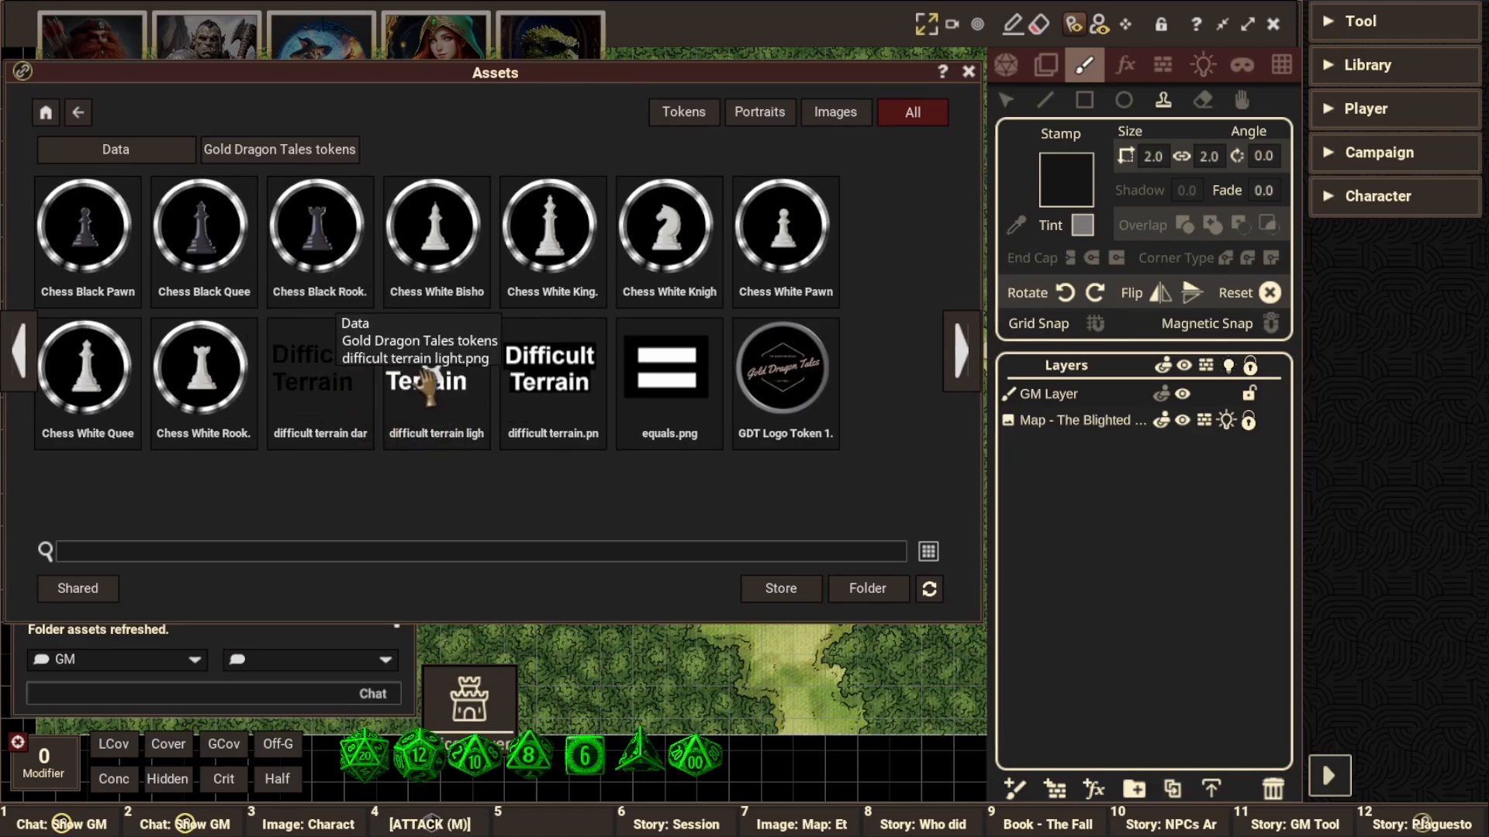
drag(424, 380, 1066, 180)
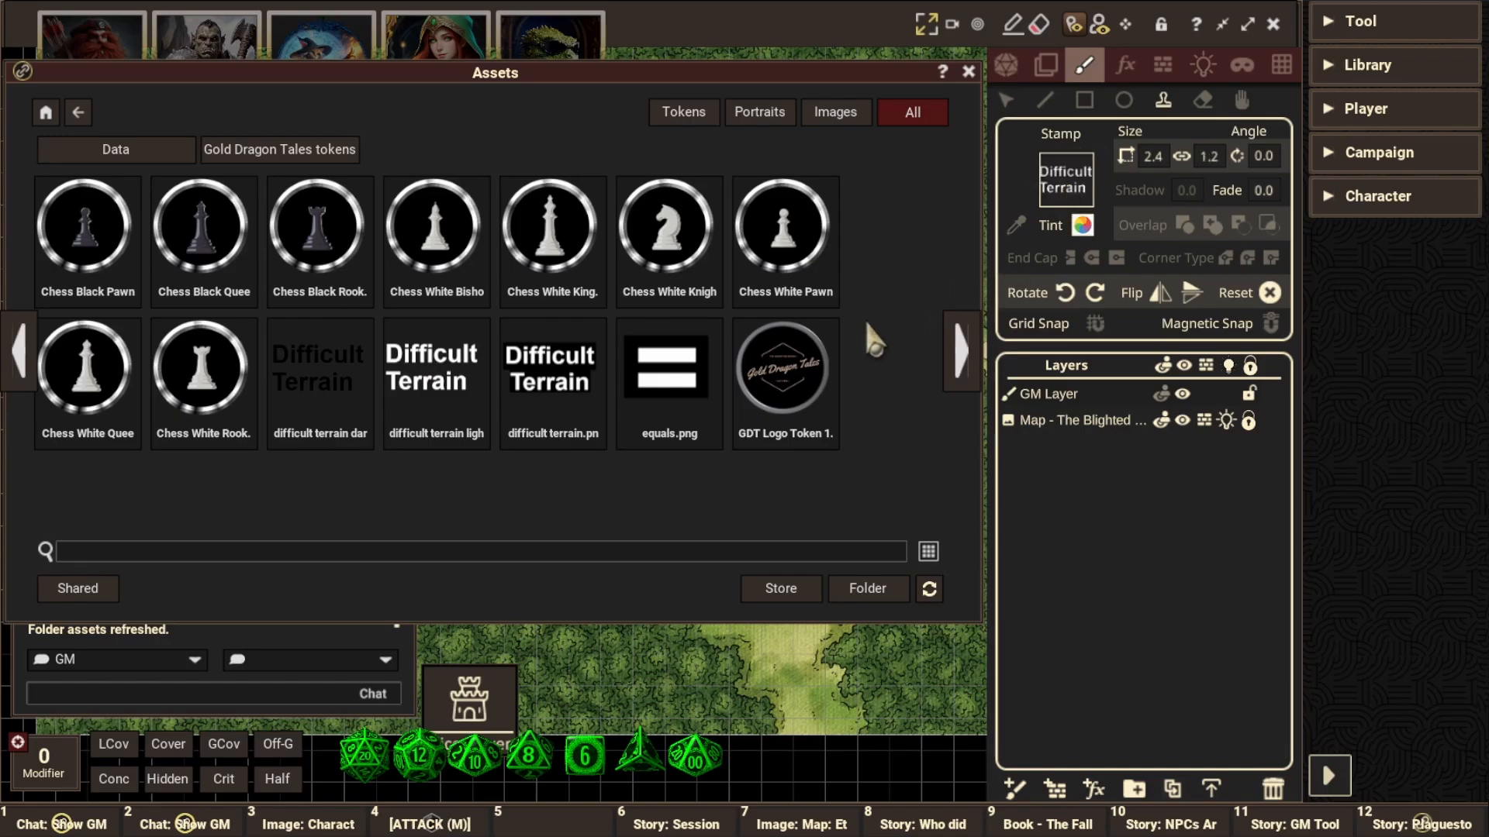
click(969, 71)
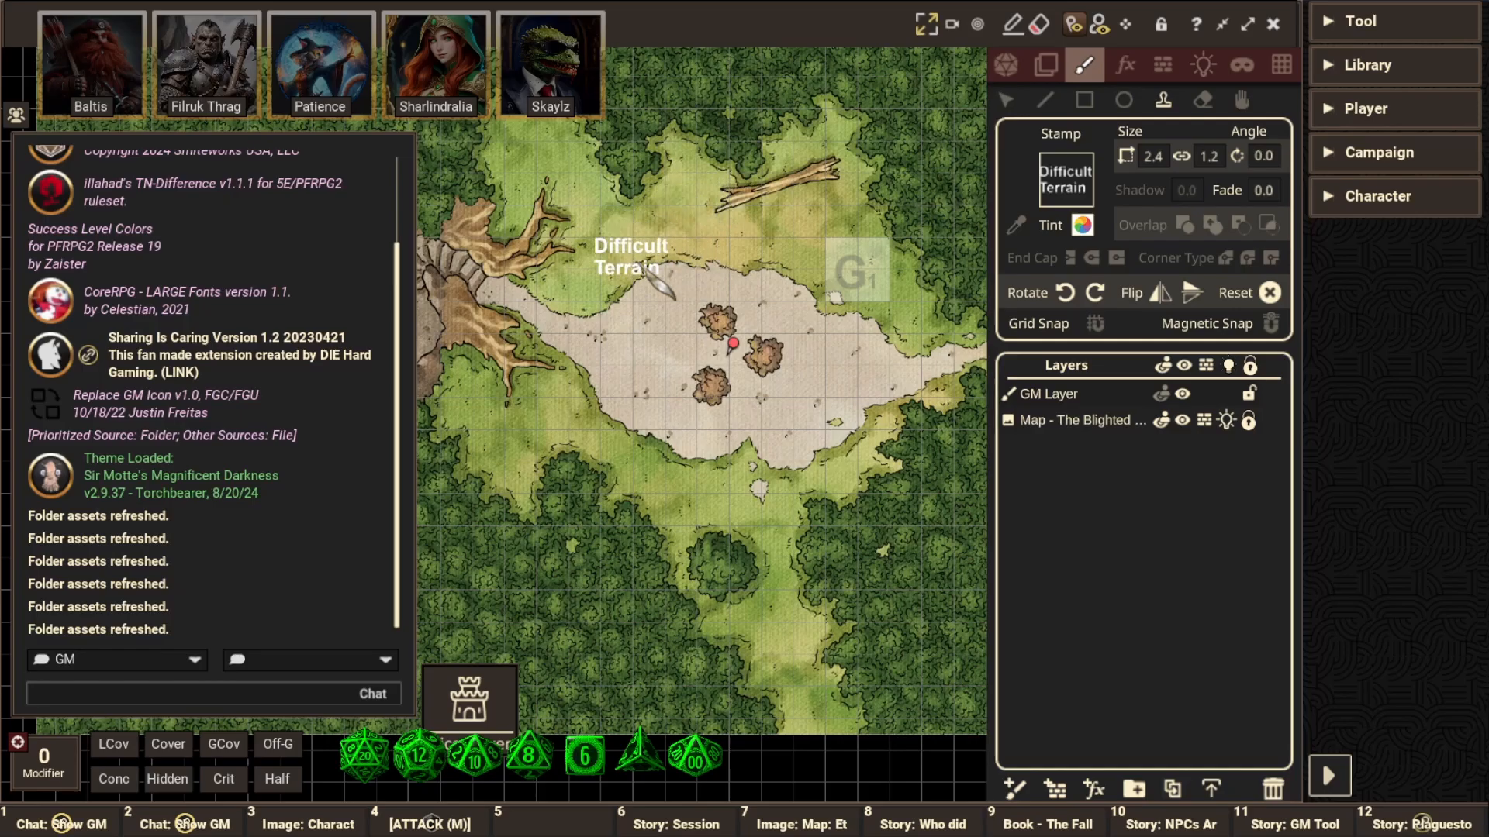
Place five white Difficult Terrain stamps in and around the G1 clearing: two north, one inside and two south
click(701, 247)
click(680, 367)
click(795, 513)
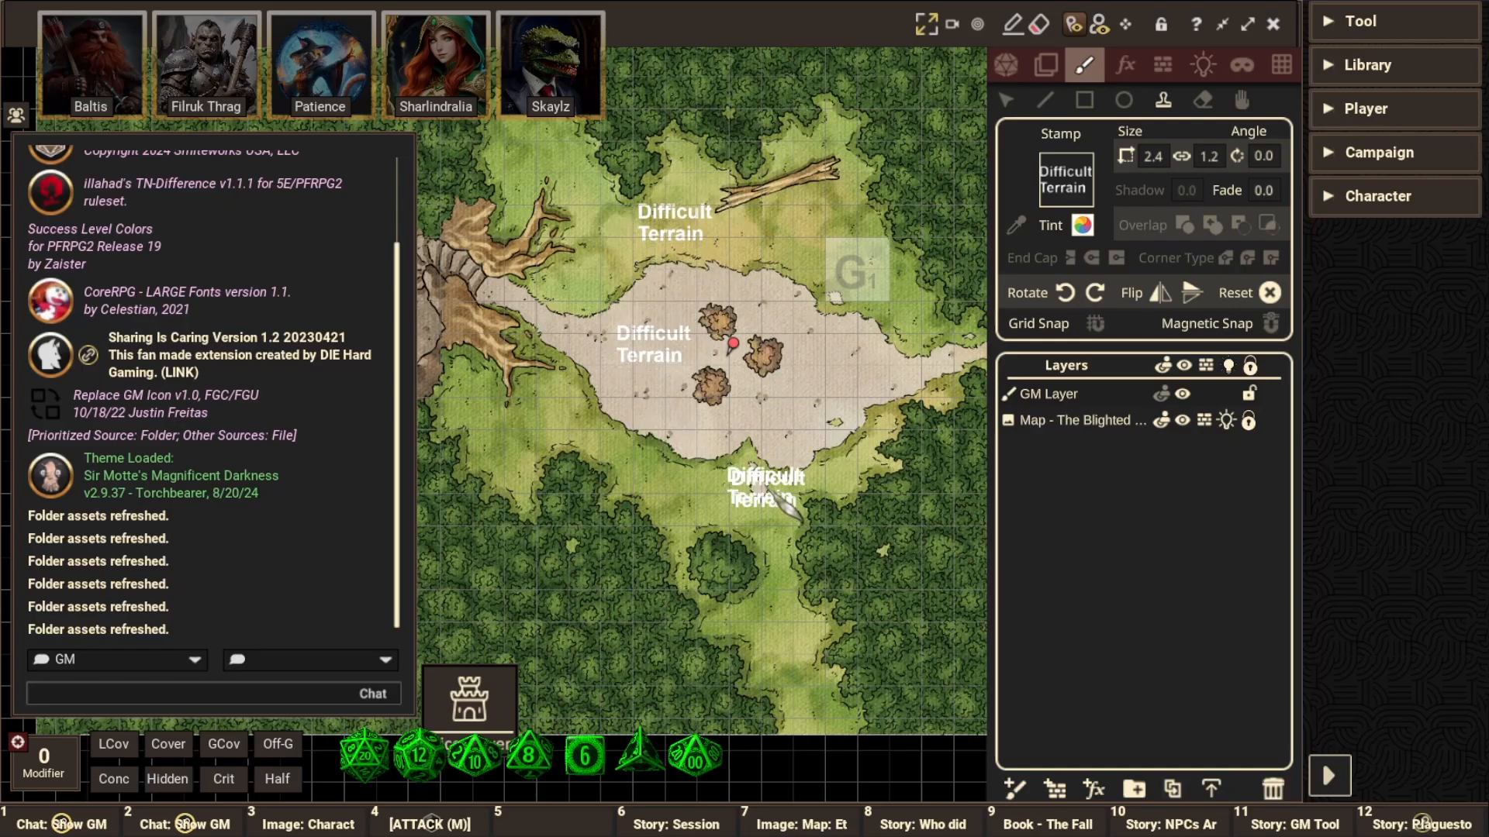
click(630, 483)
click(796, 259)
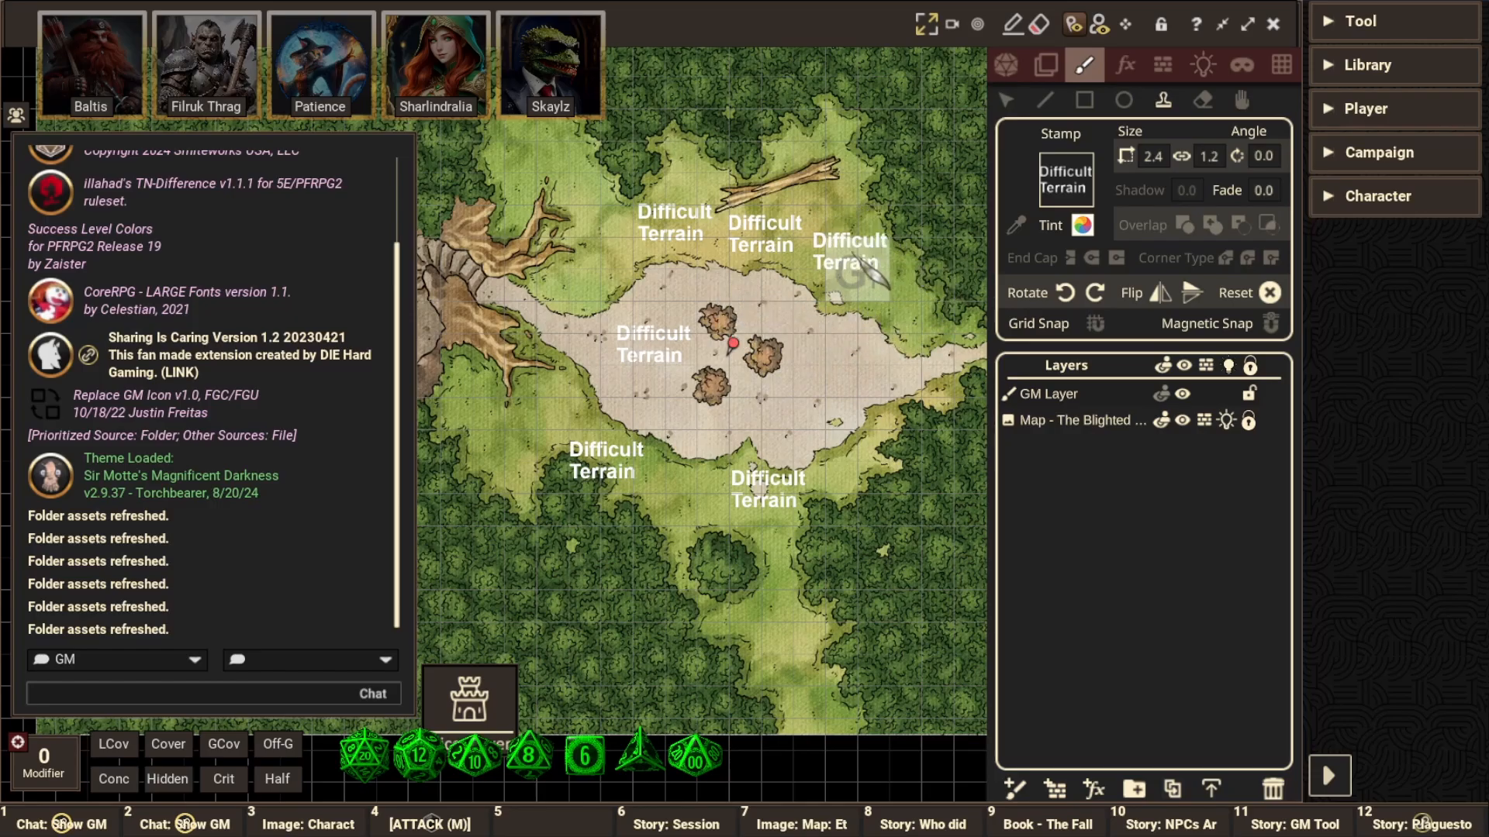
Set the stamp tint's alpha to 100 and place a semi-transparent Difficult Terrain stamp just below the southernmost one
click(1083, 227)
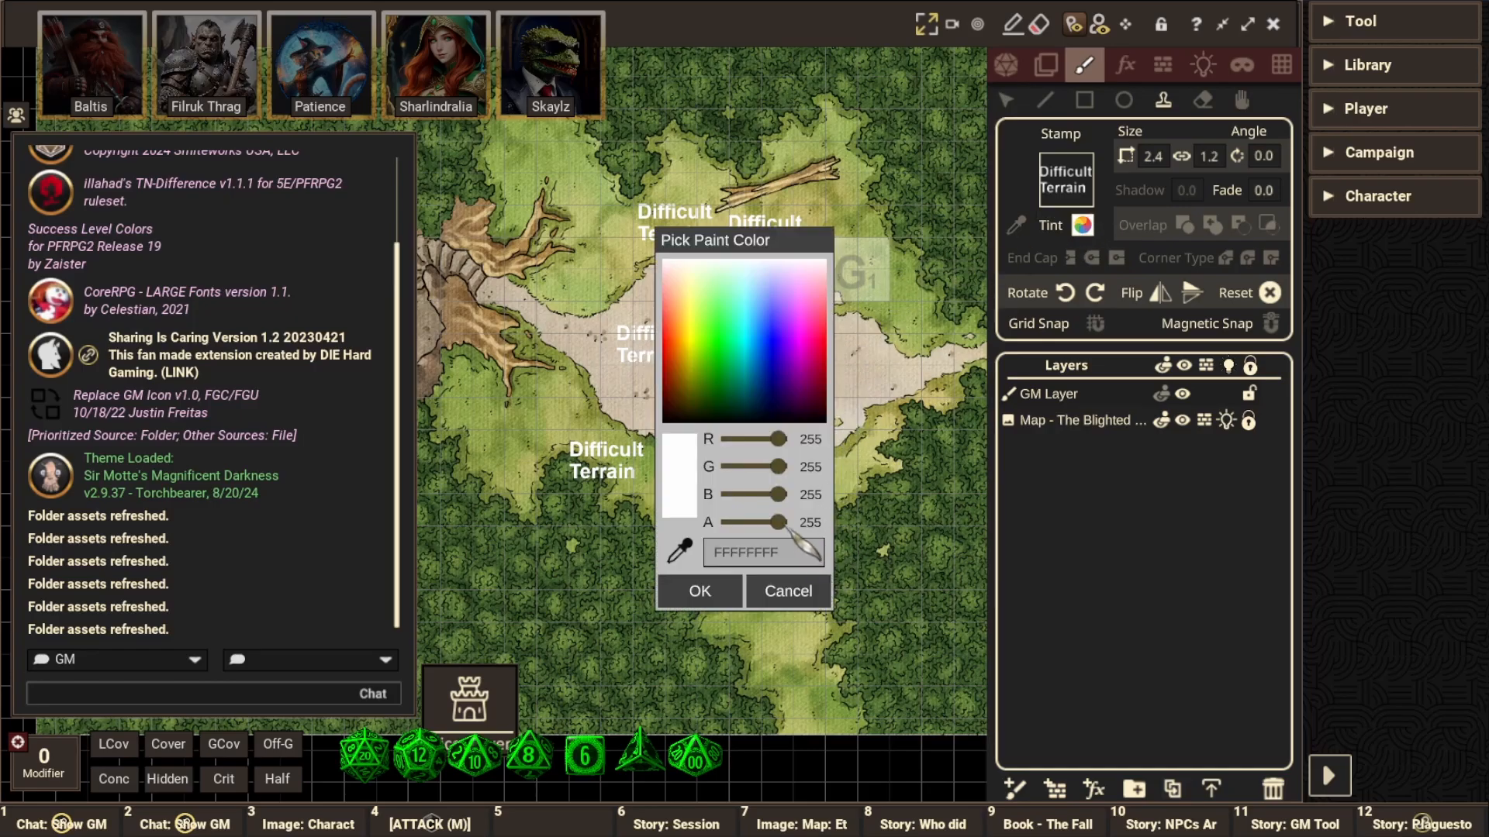
drag(782, 524, 750, 525)
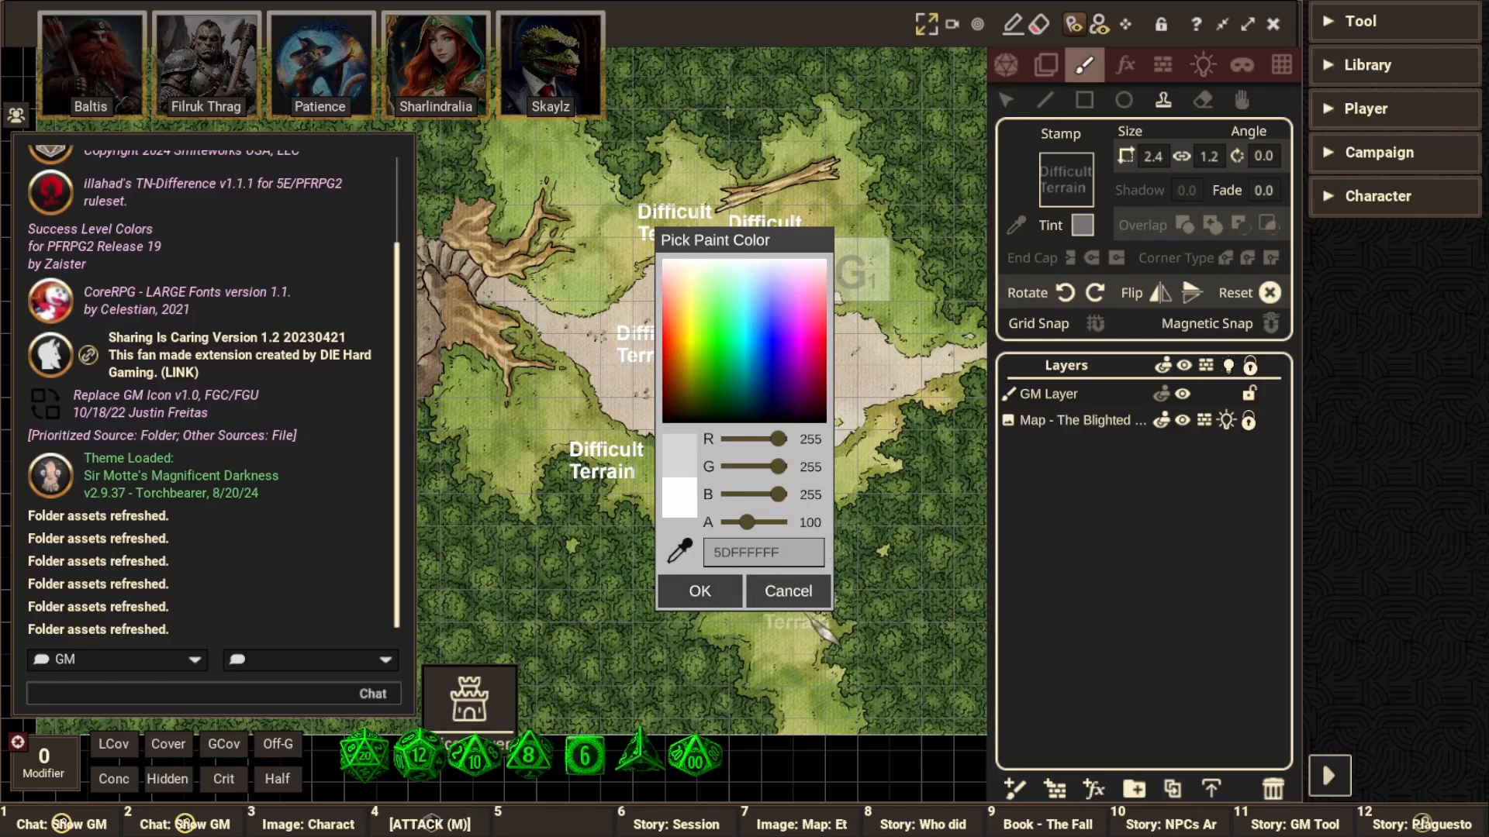
click(700, 592)
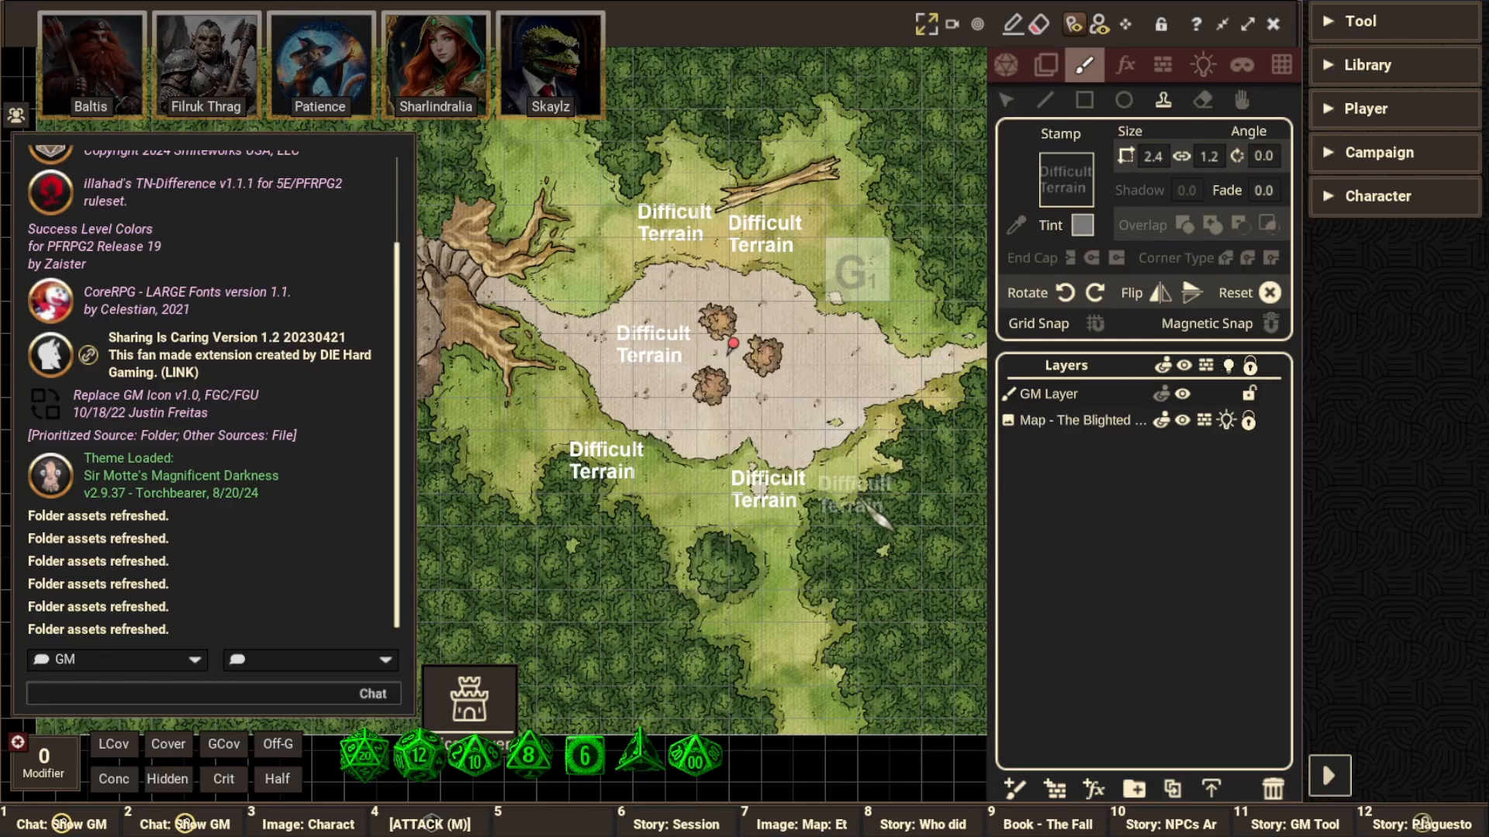
click(779, 536)
scroll(884, 527, up, 5)
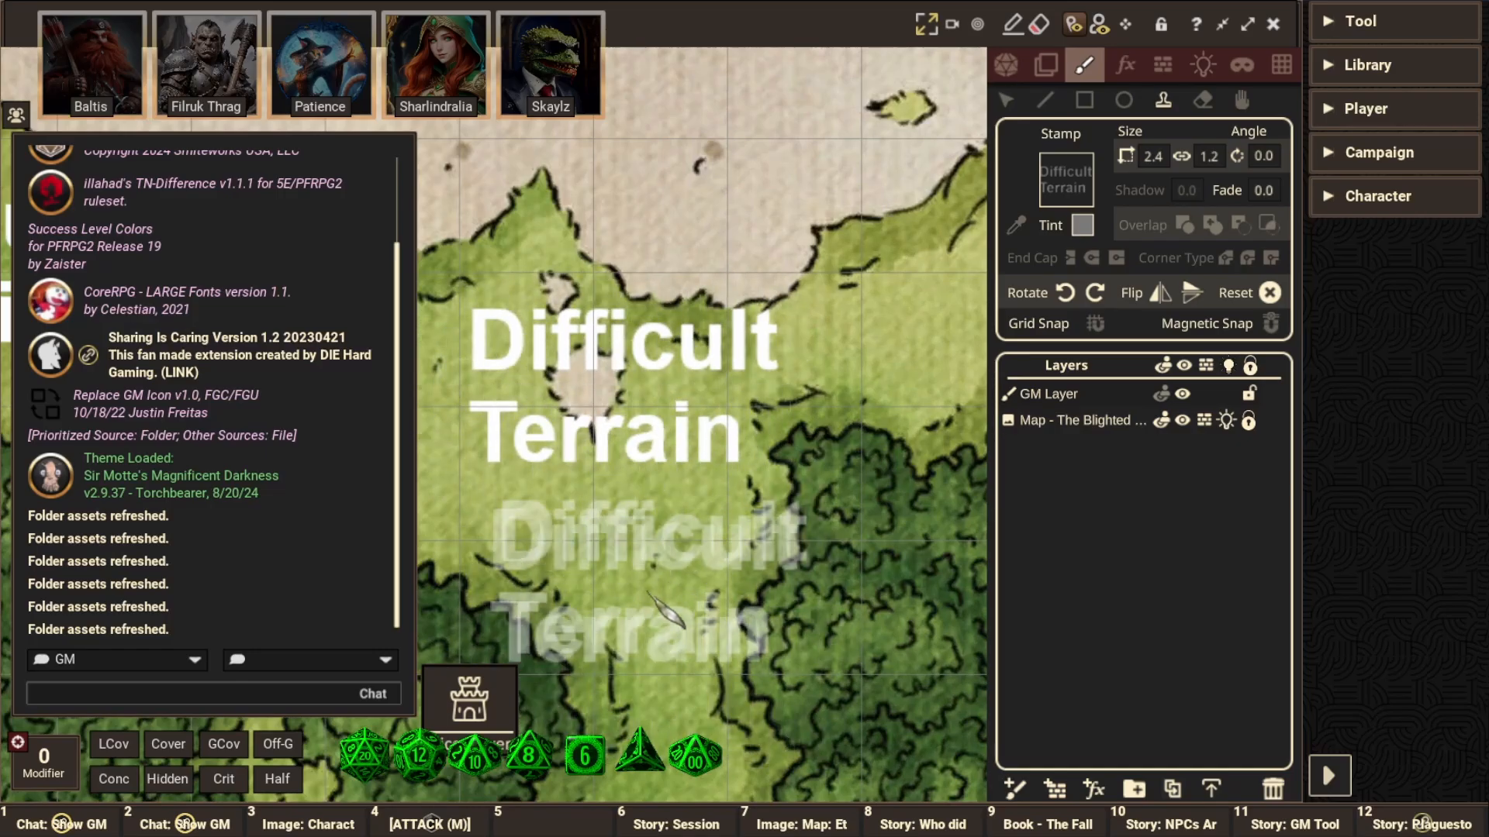
scroll(651, 642, down, 5)
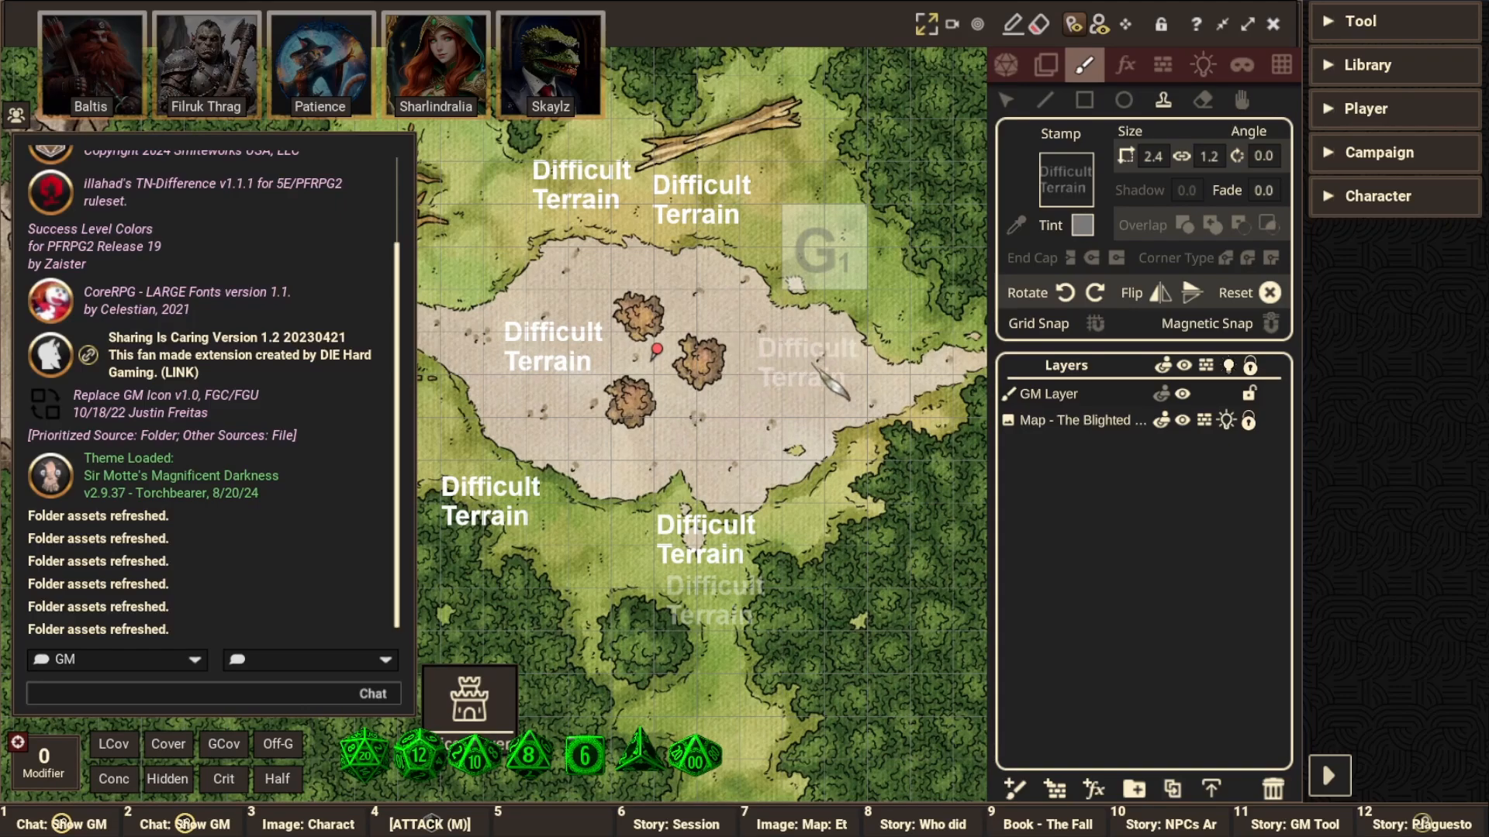
Change the stamp tint to dark blue and place a Difficult Terrain stamp in the clearing, east of the bushes
click(1084, 228)
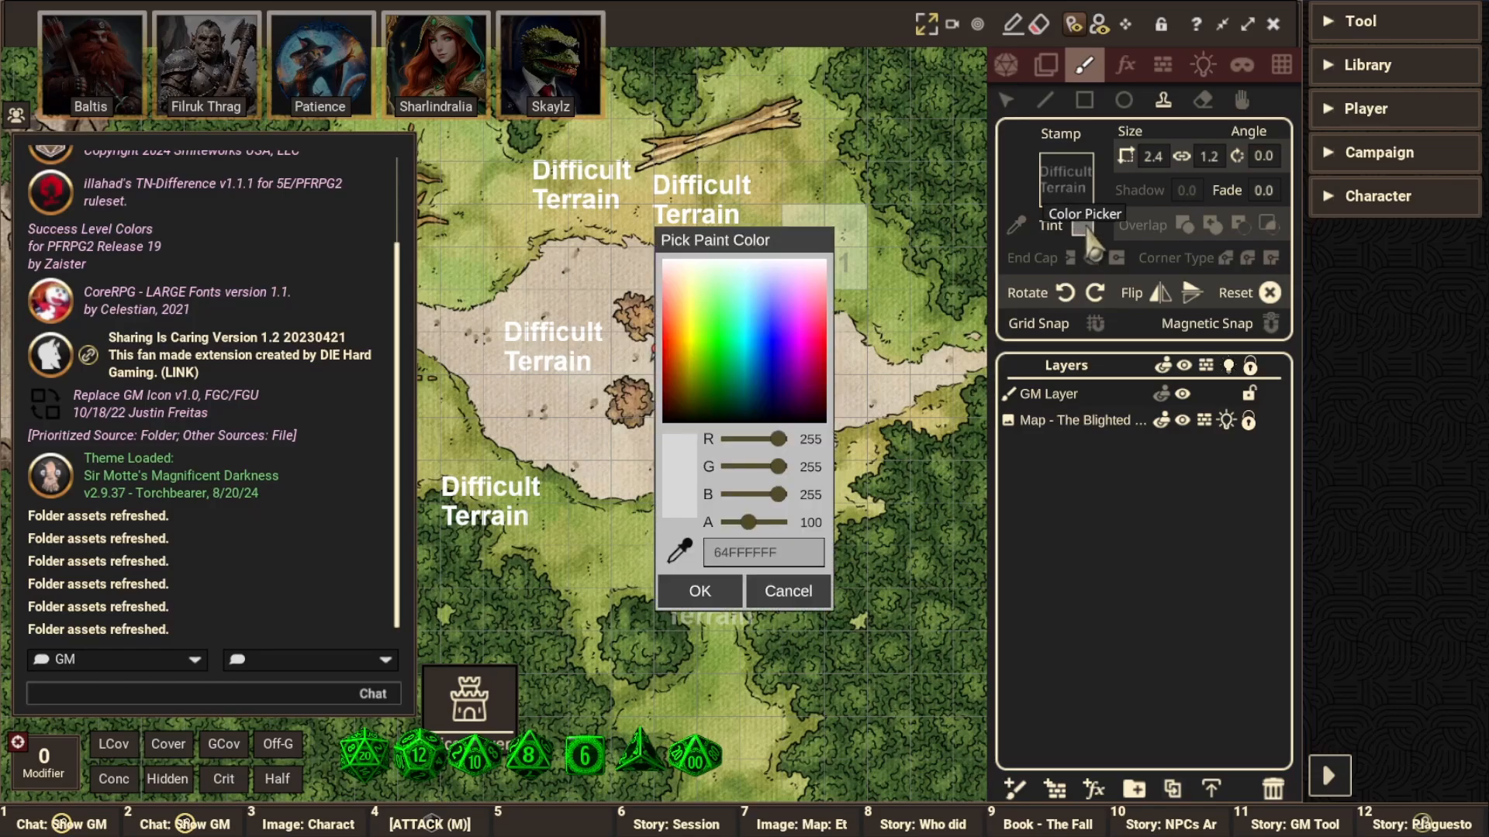
click(780, 363)
click(699, 591)
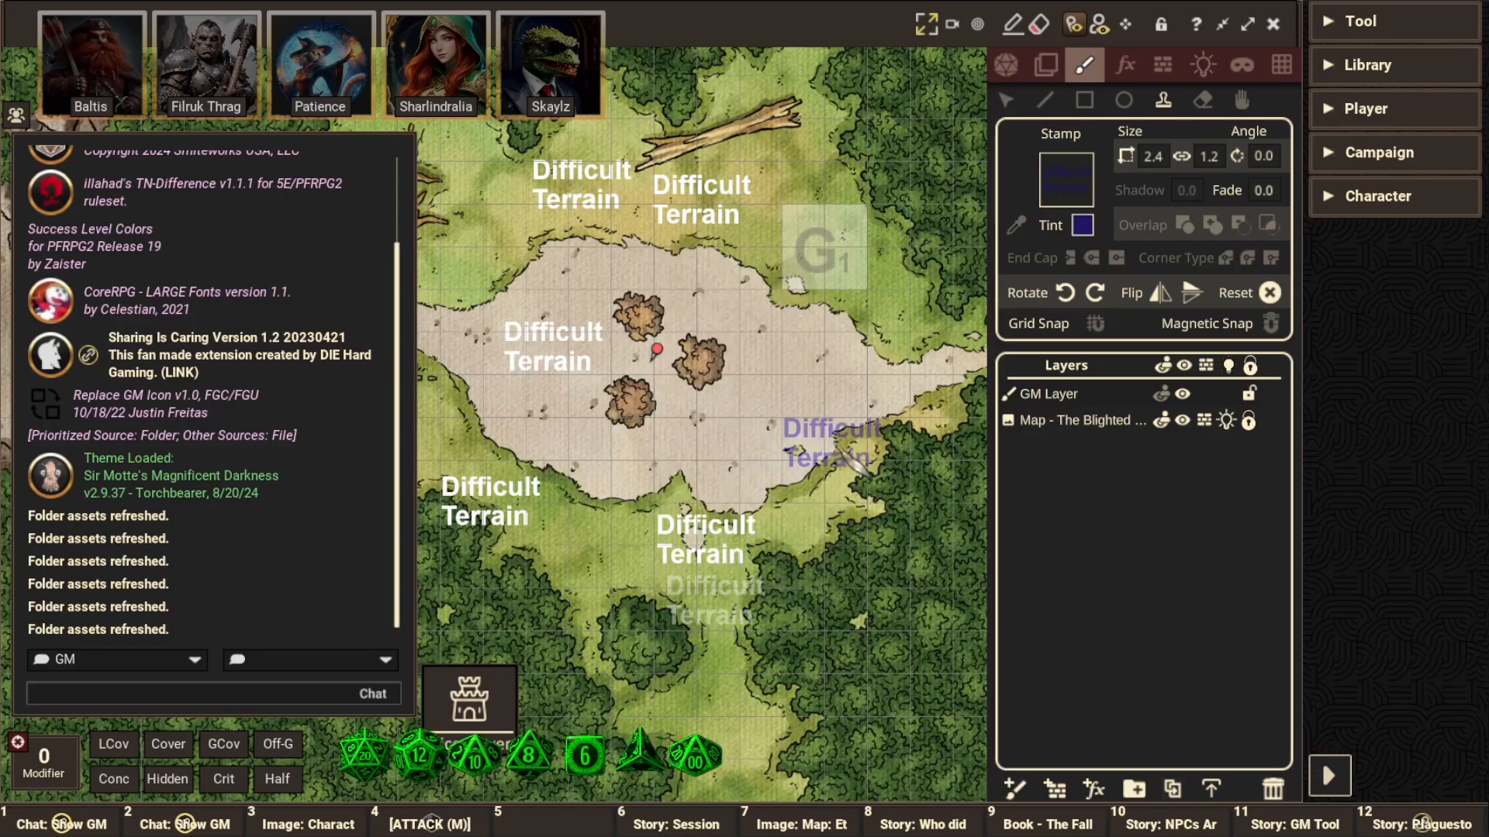
click(809, 399)
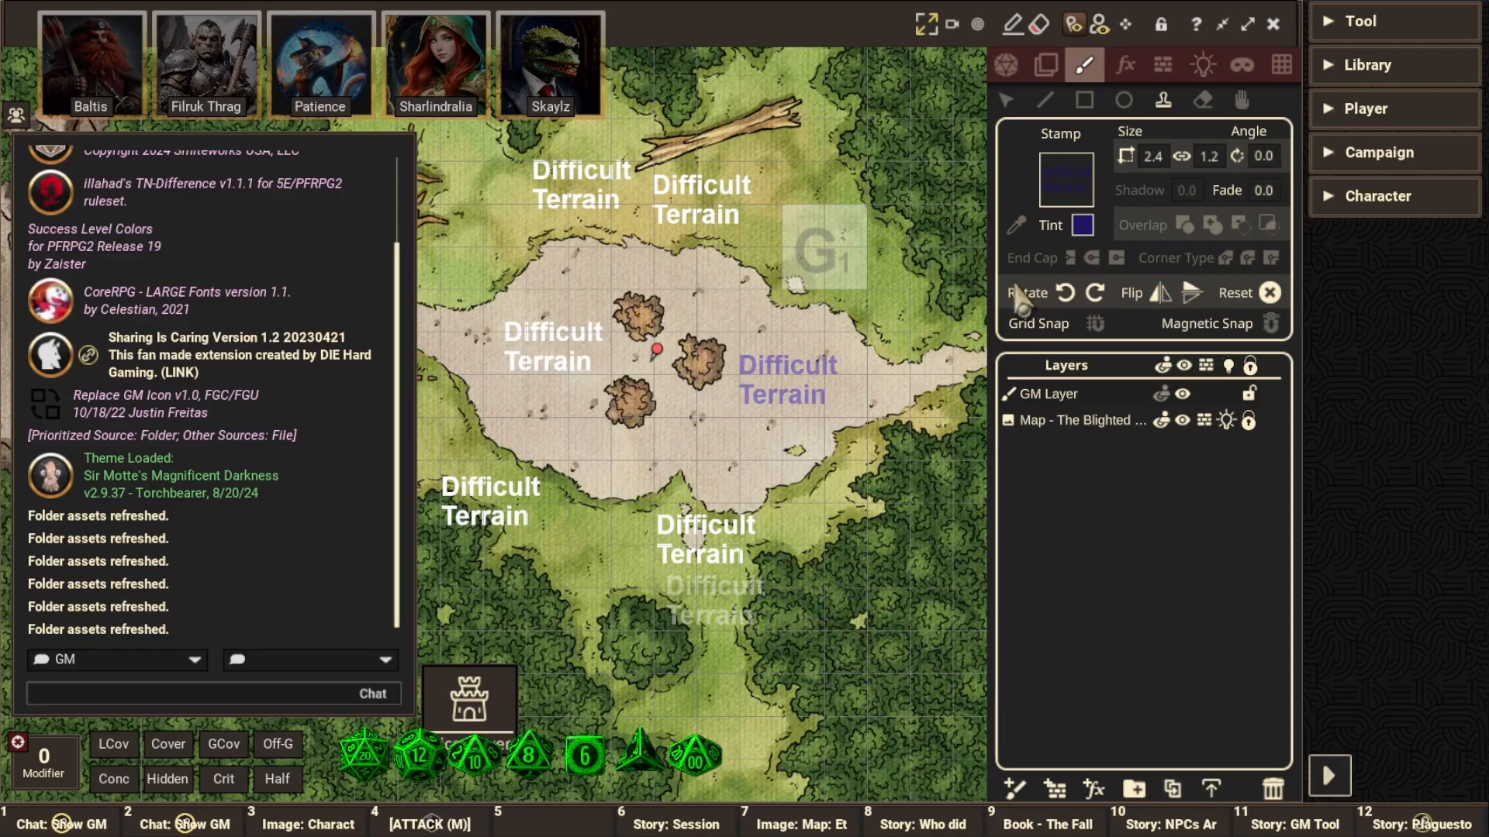
Set the stamp angle to 45 and place a rotated blue Difficult Terrain stamp at the clearing's southeast edge
click(1261, 158)
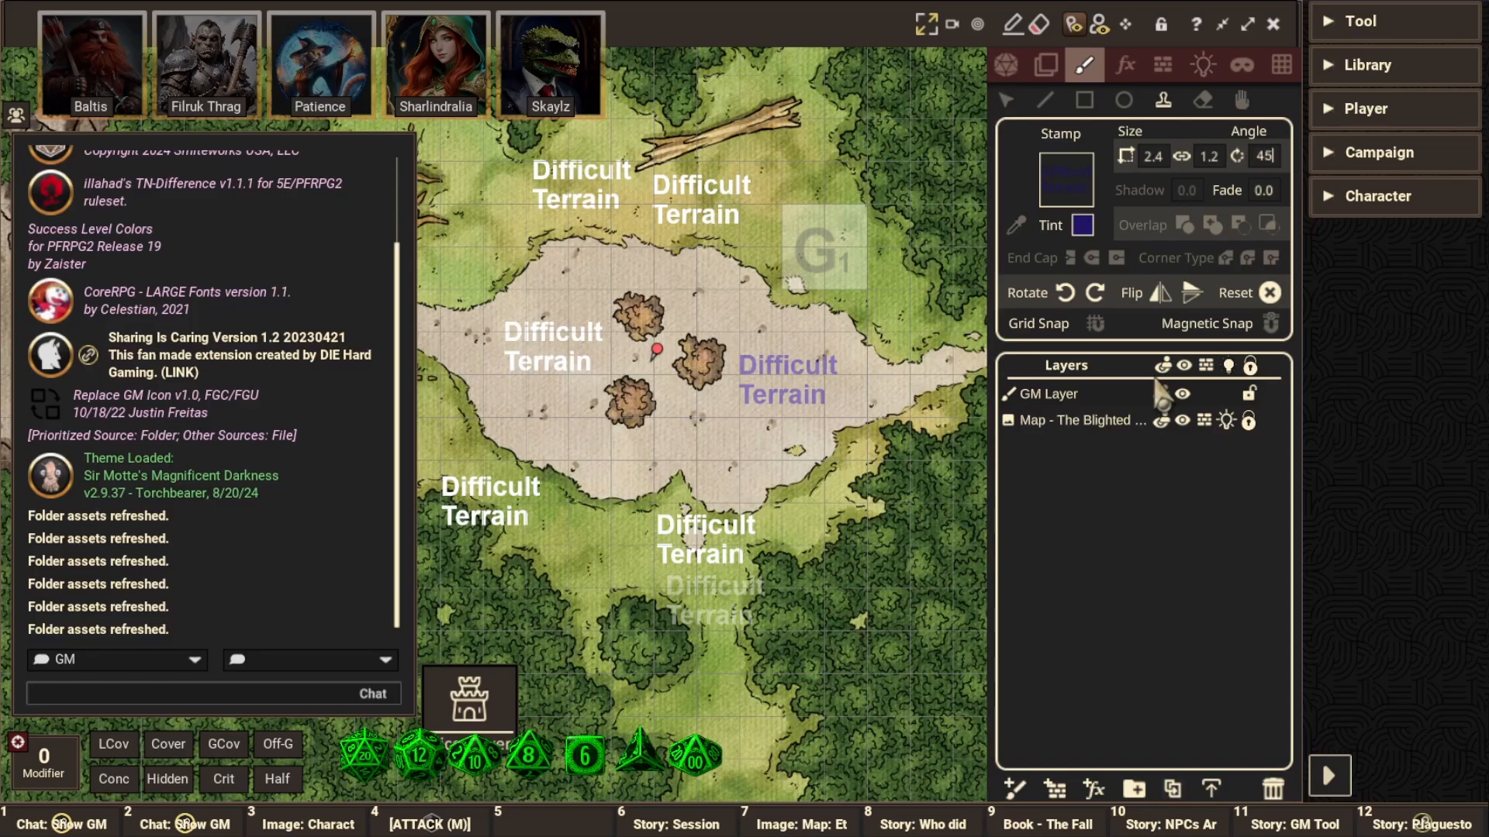
click(784, 480)
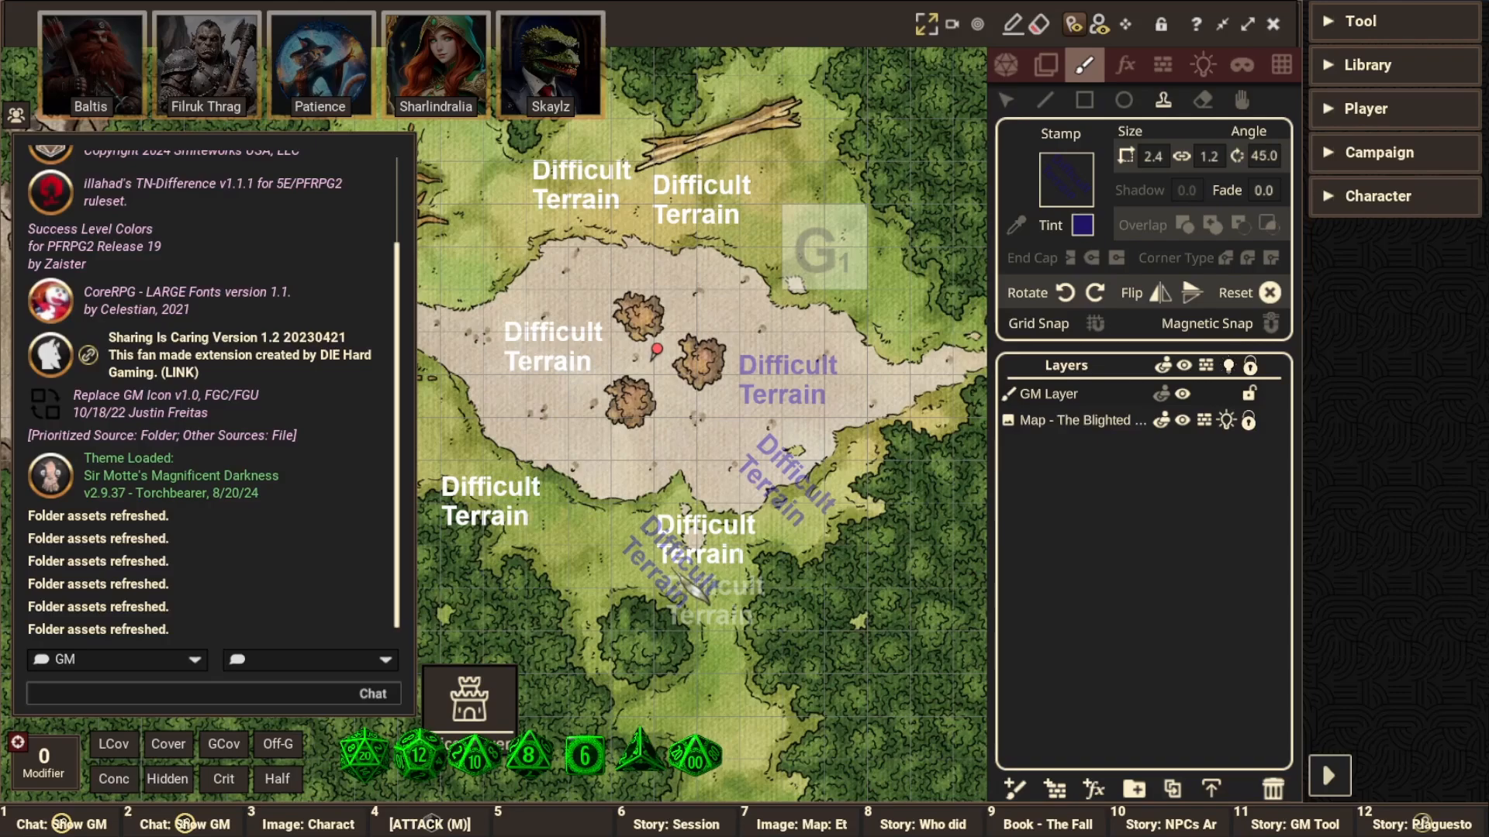
Set the stamp size to 1 and place a small Difficult Terrain stamp in the clearing, plus a large one at size 6.0
click(1153, 156)
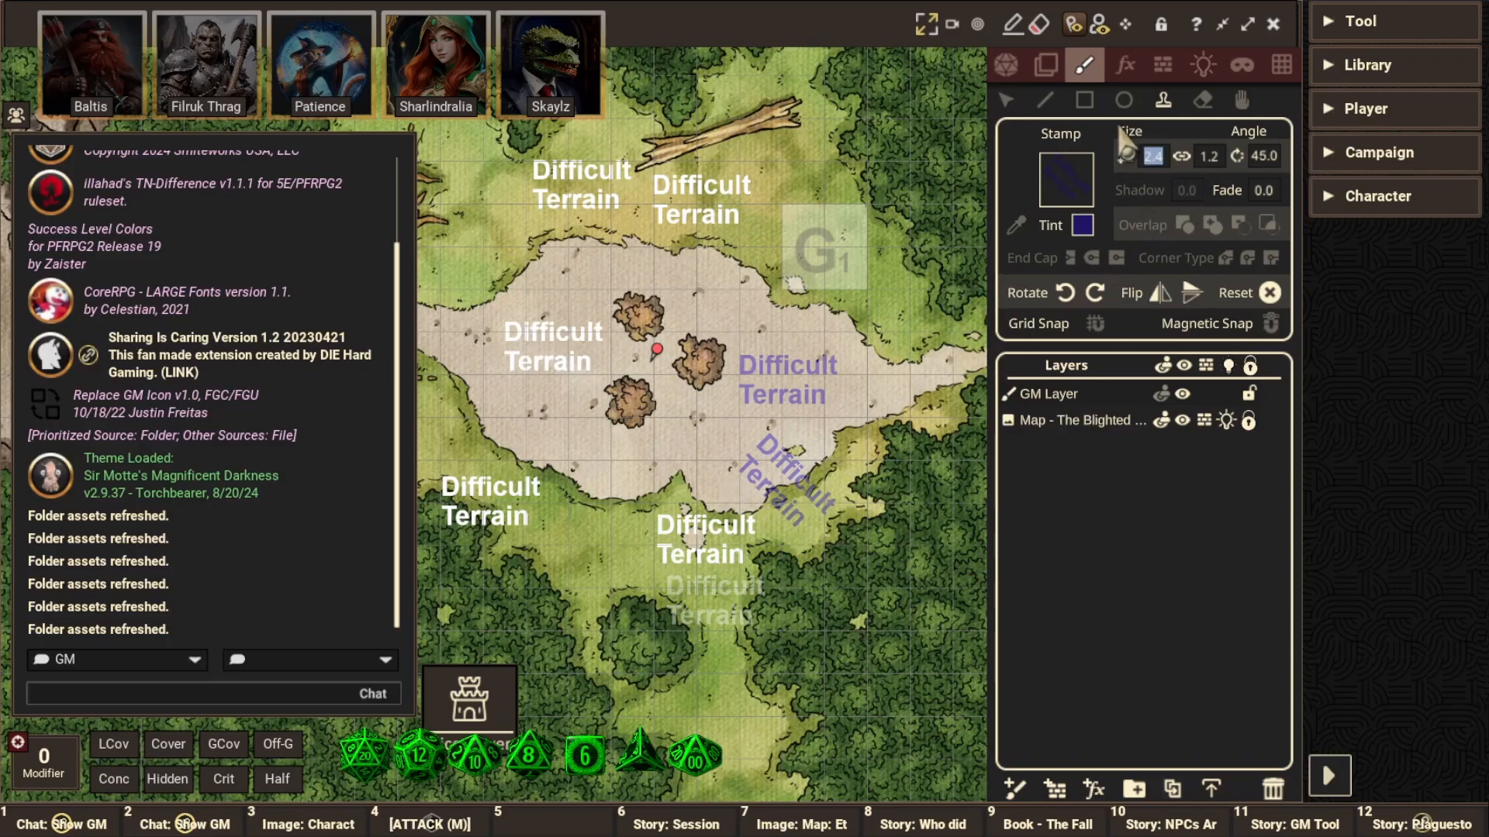
text(1)
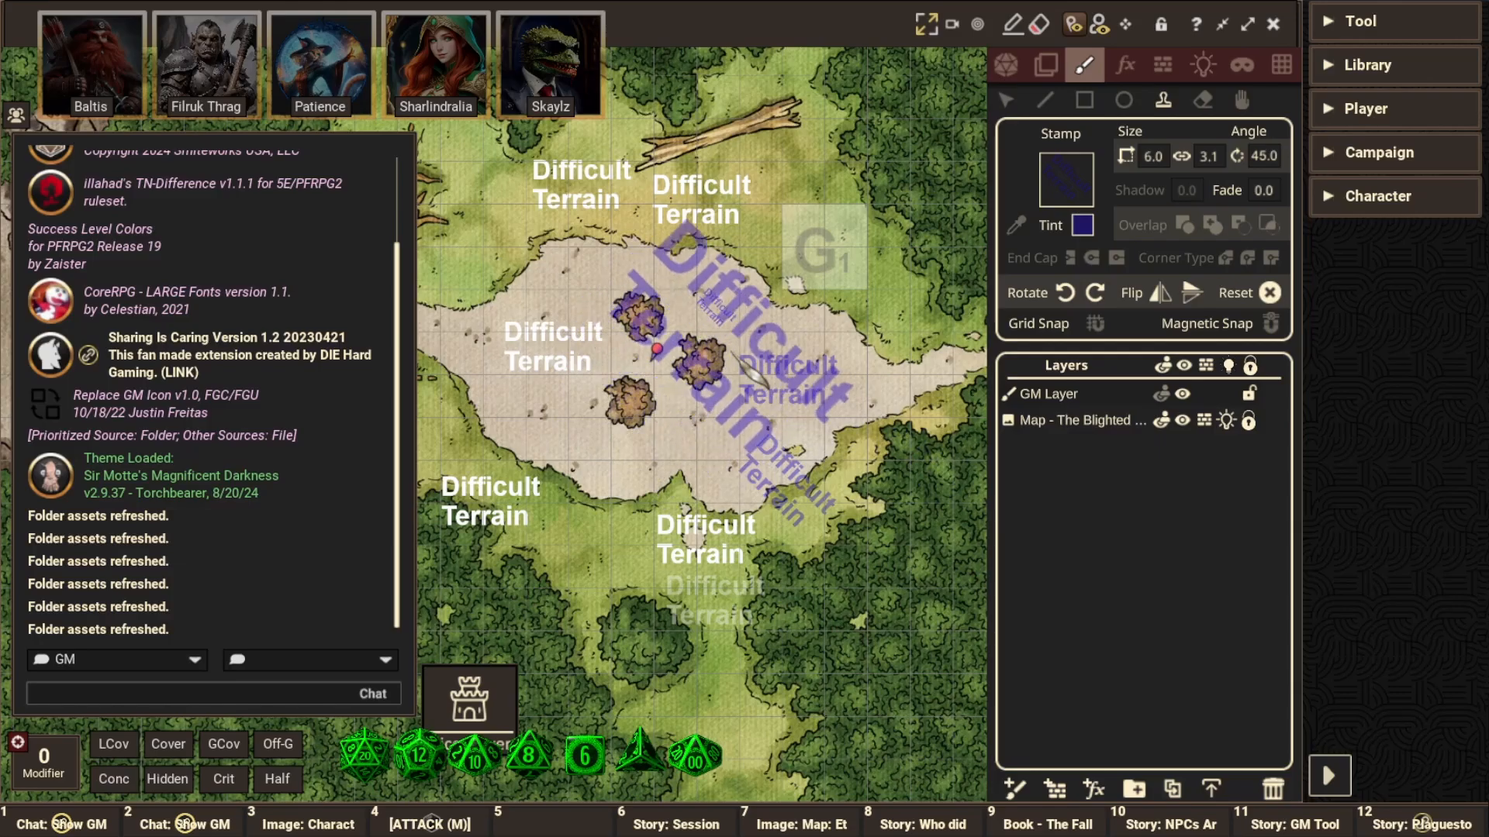
click(742, 310)
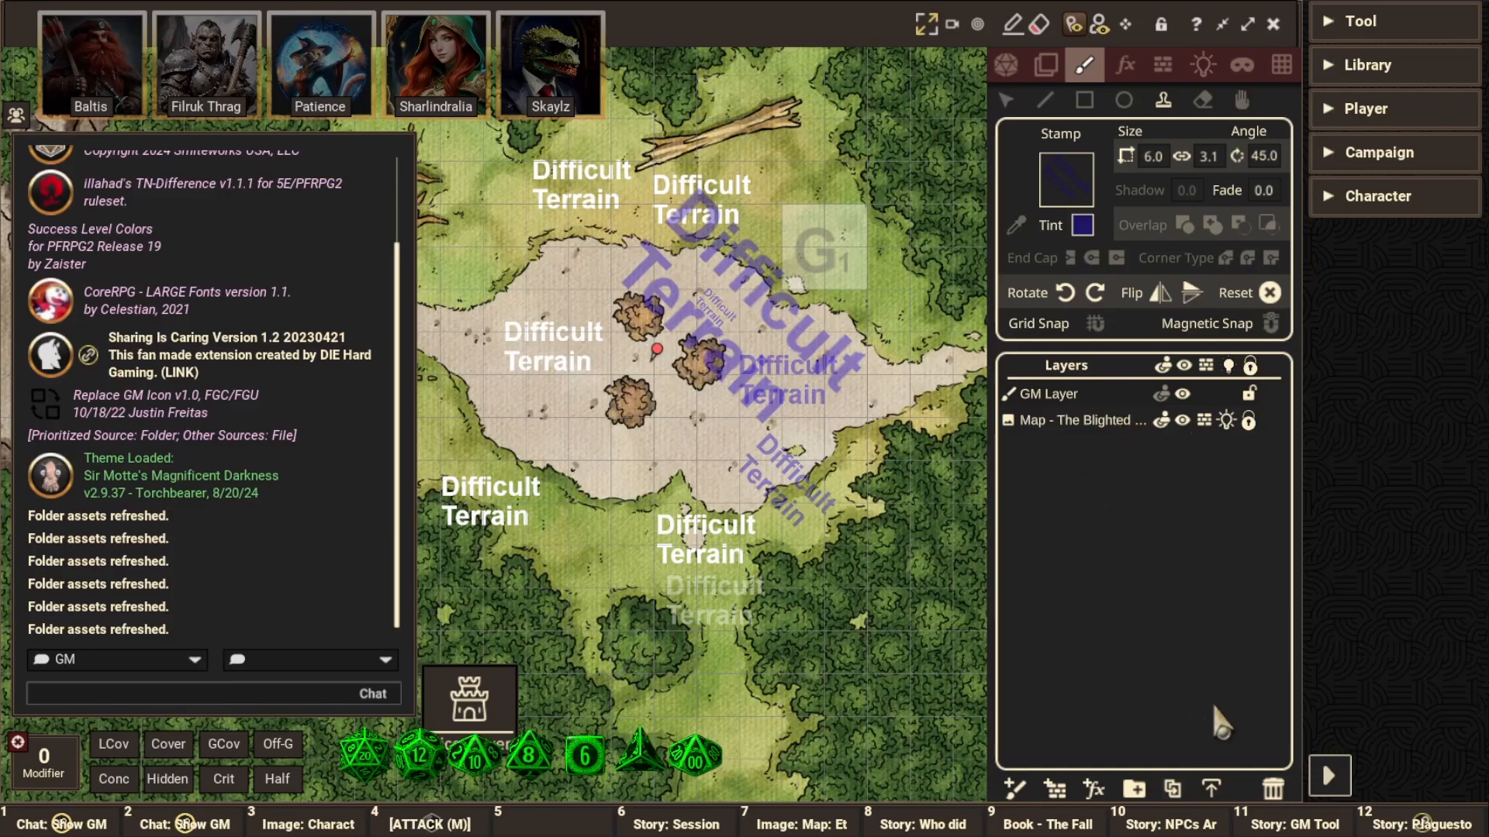
Select all the Difficult Terrain stamps in and around the clearing with the paint Edit tool and delete them
scroll(687, 477, down, 2)
drag(703, 493, 822, 505)
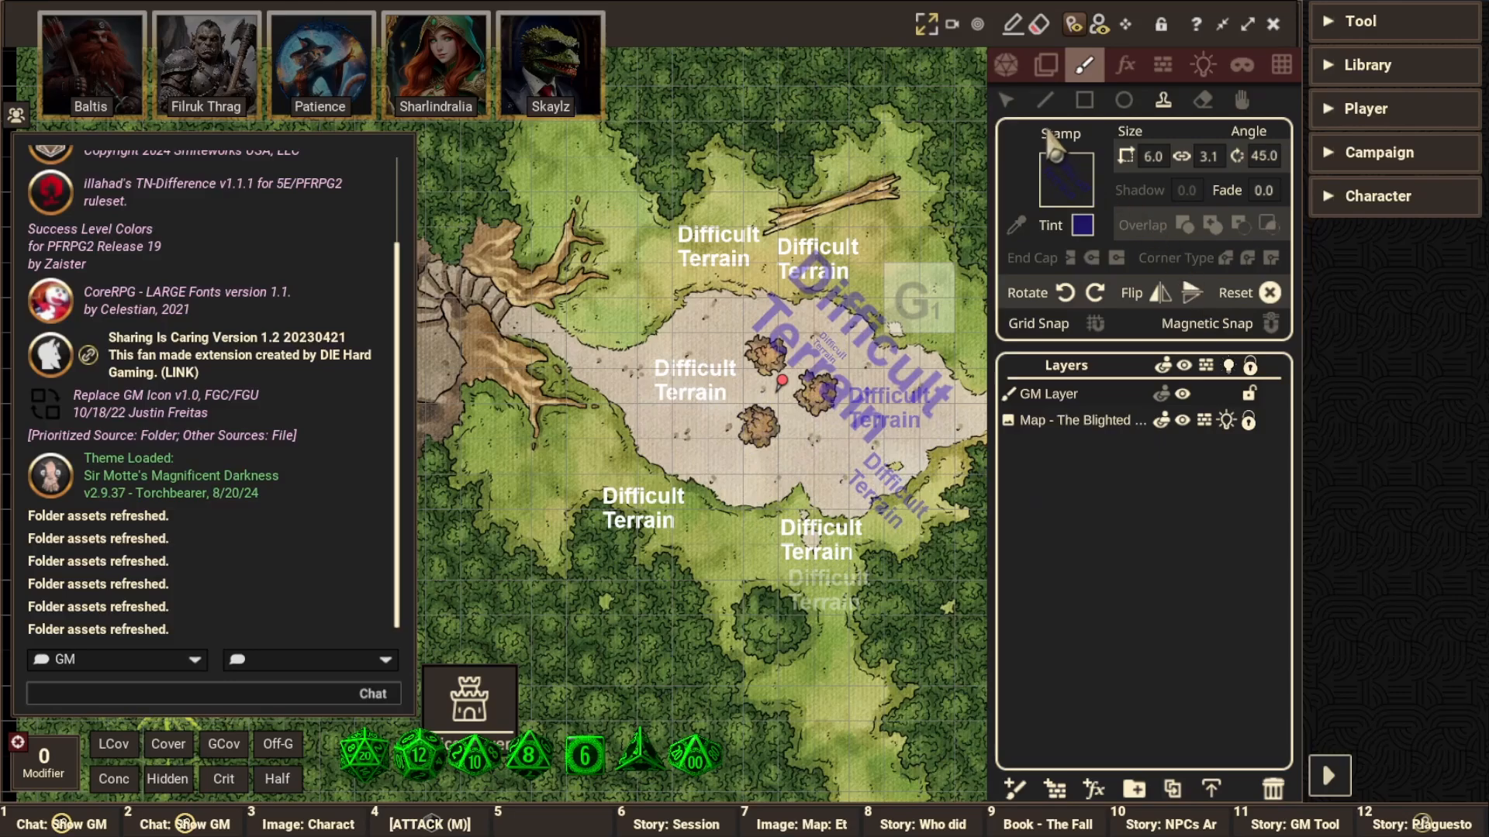
click(1006, 99)
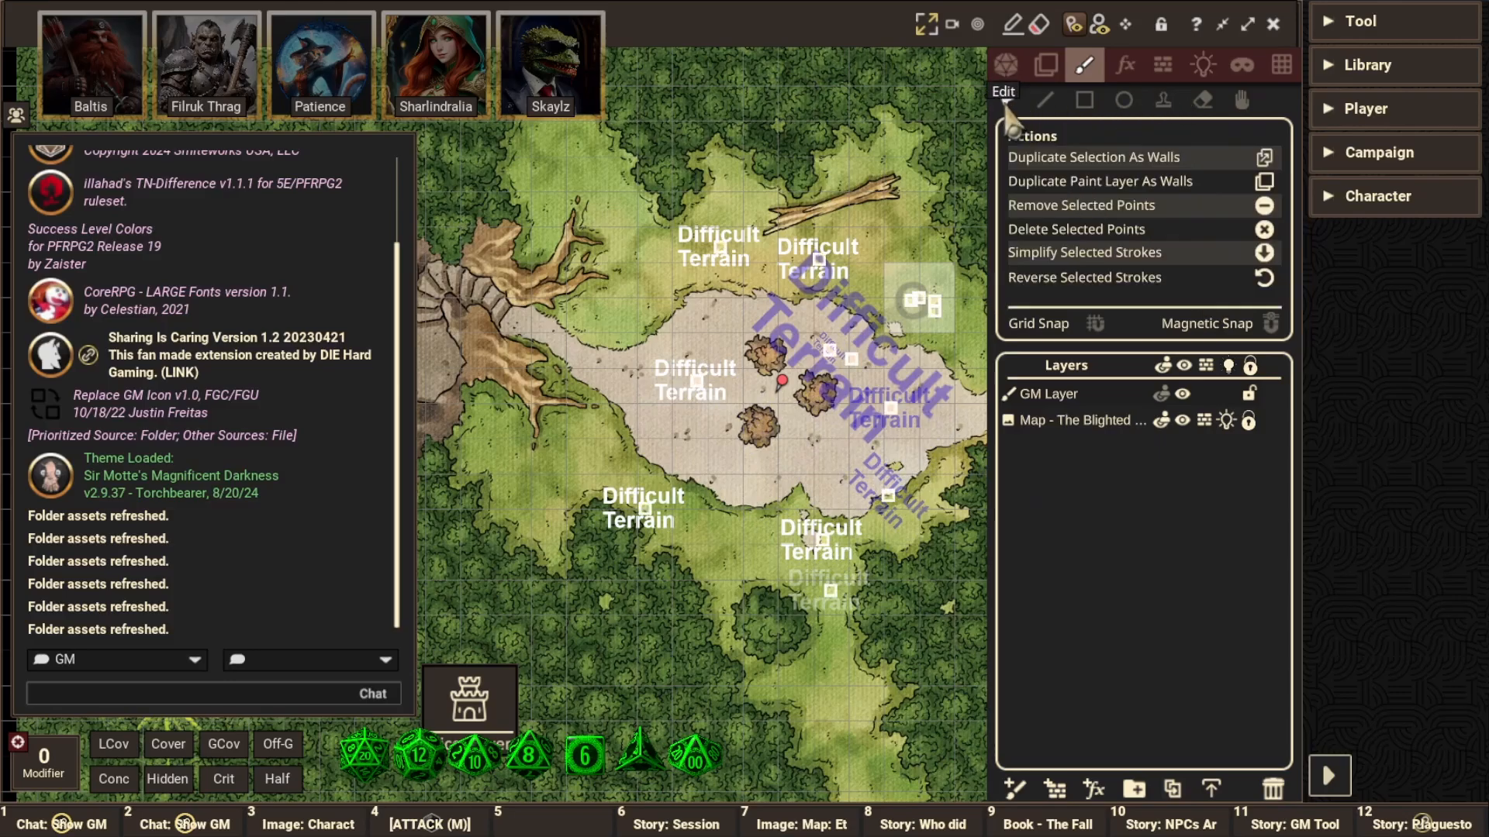
drag(877, 206, 822, 180)
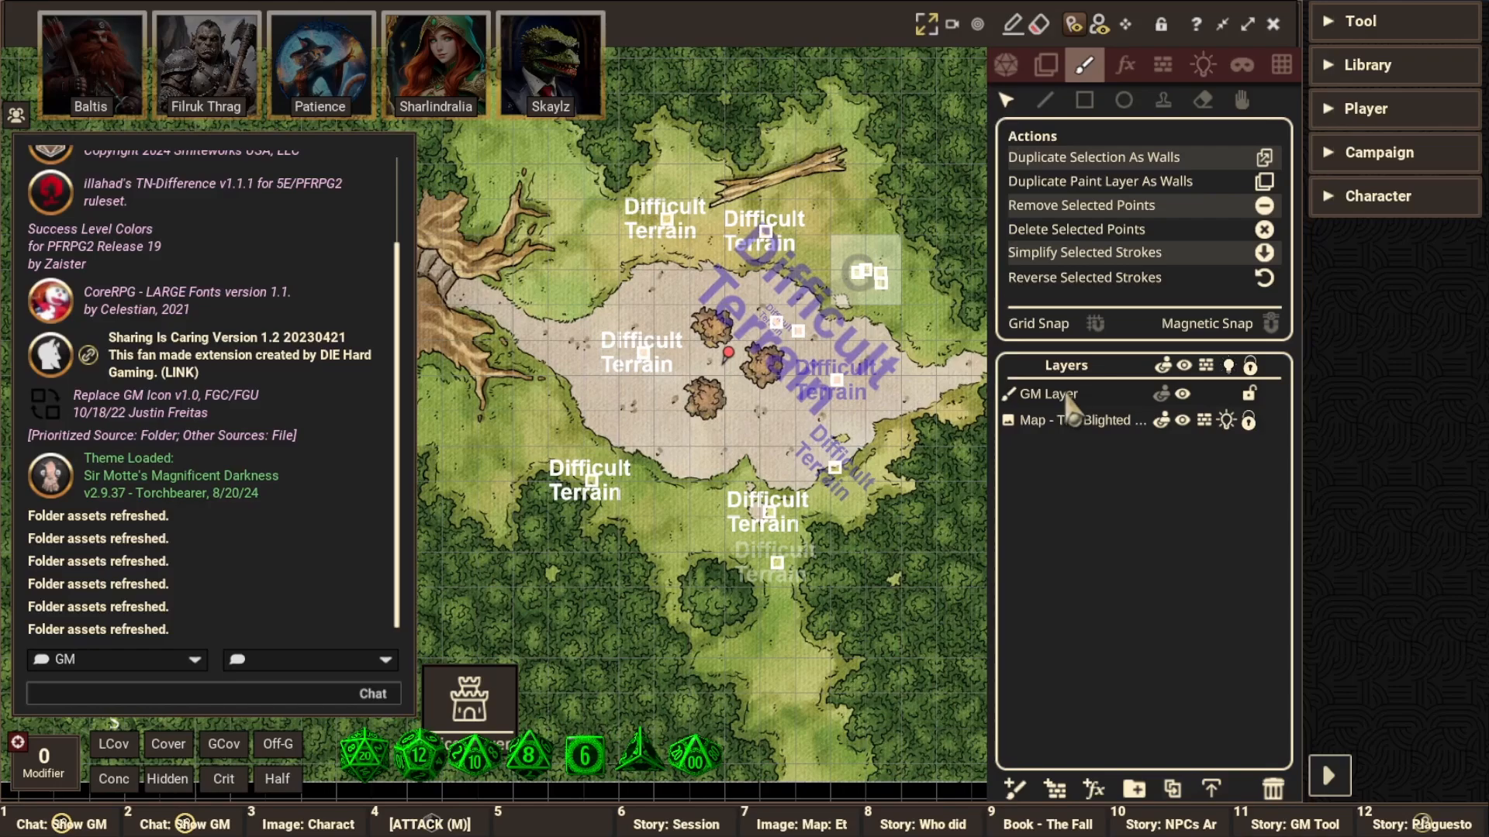
mouse_move(512, 159)
mouse_down()
mouse_move(962, 528)
mouse_move(978, 665)
mouse_up()
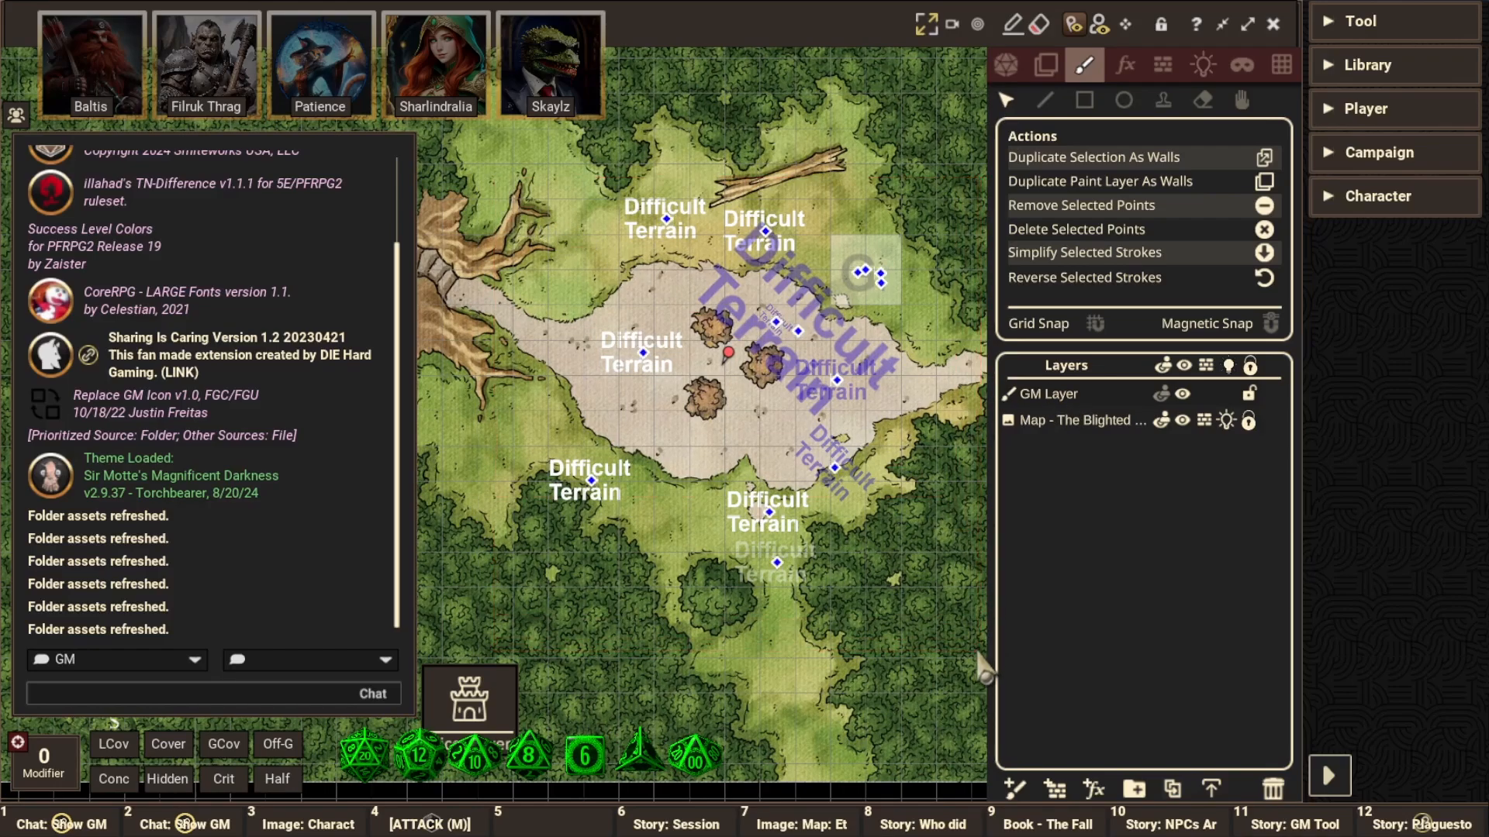
key(Delete)
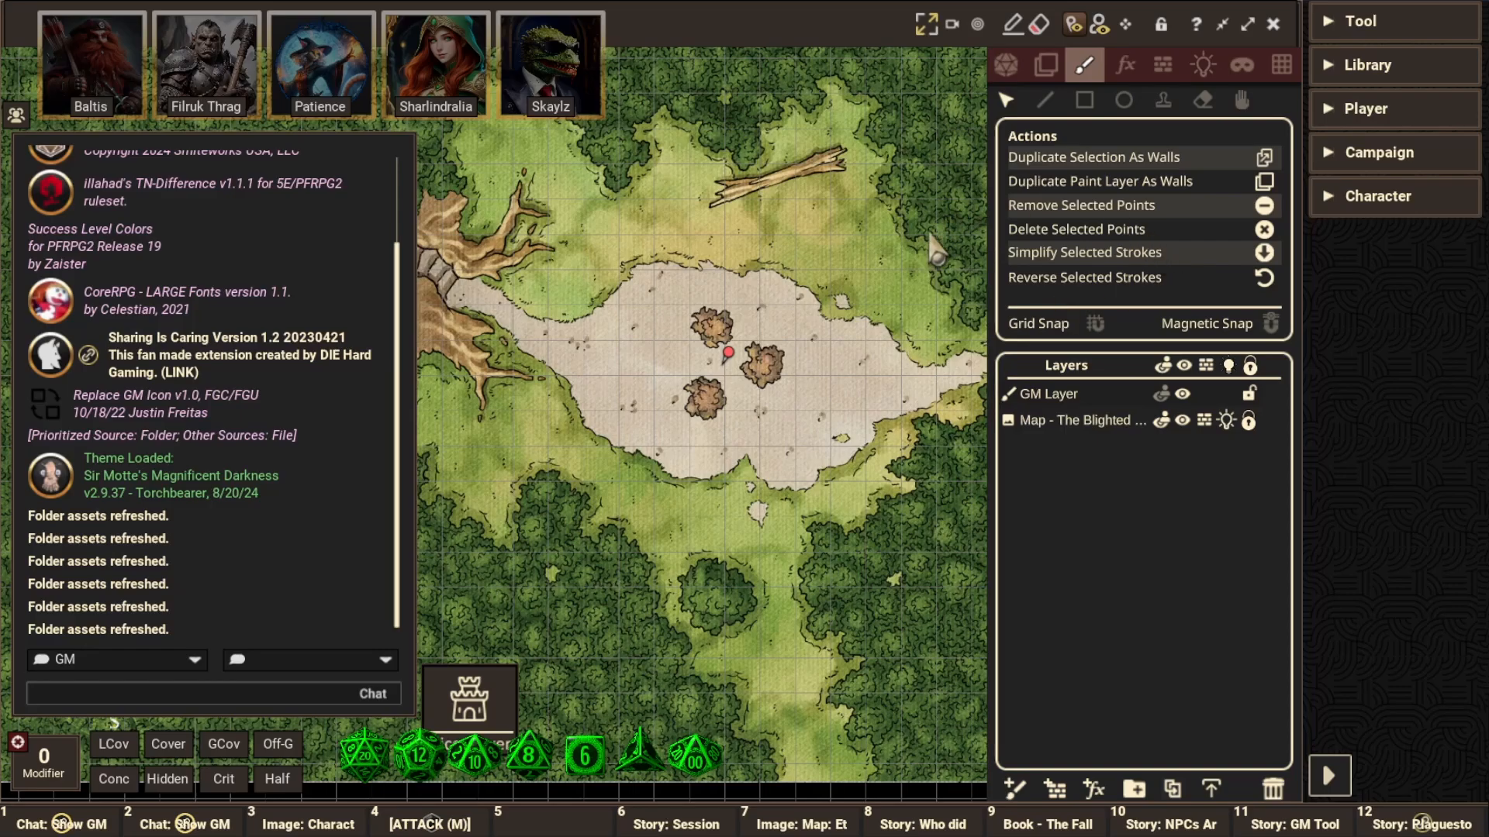
scroll(769, 389, up, 3)
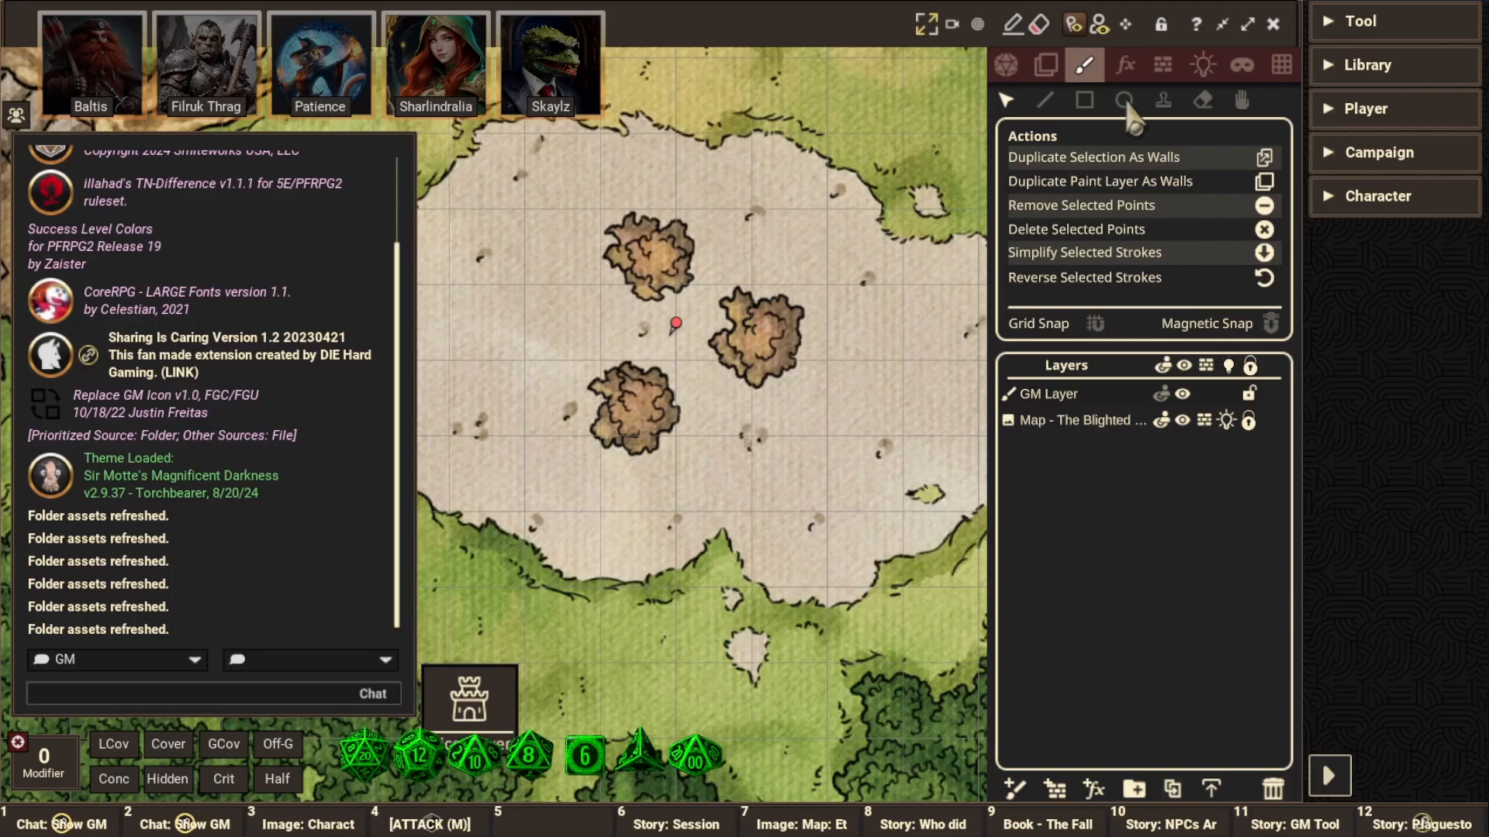
click(1045, 100)
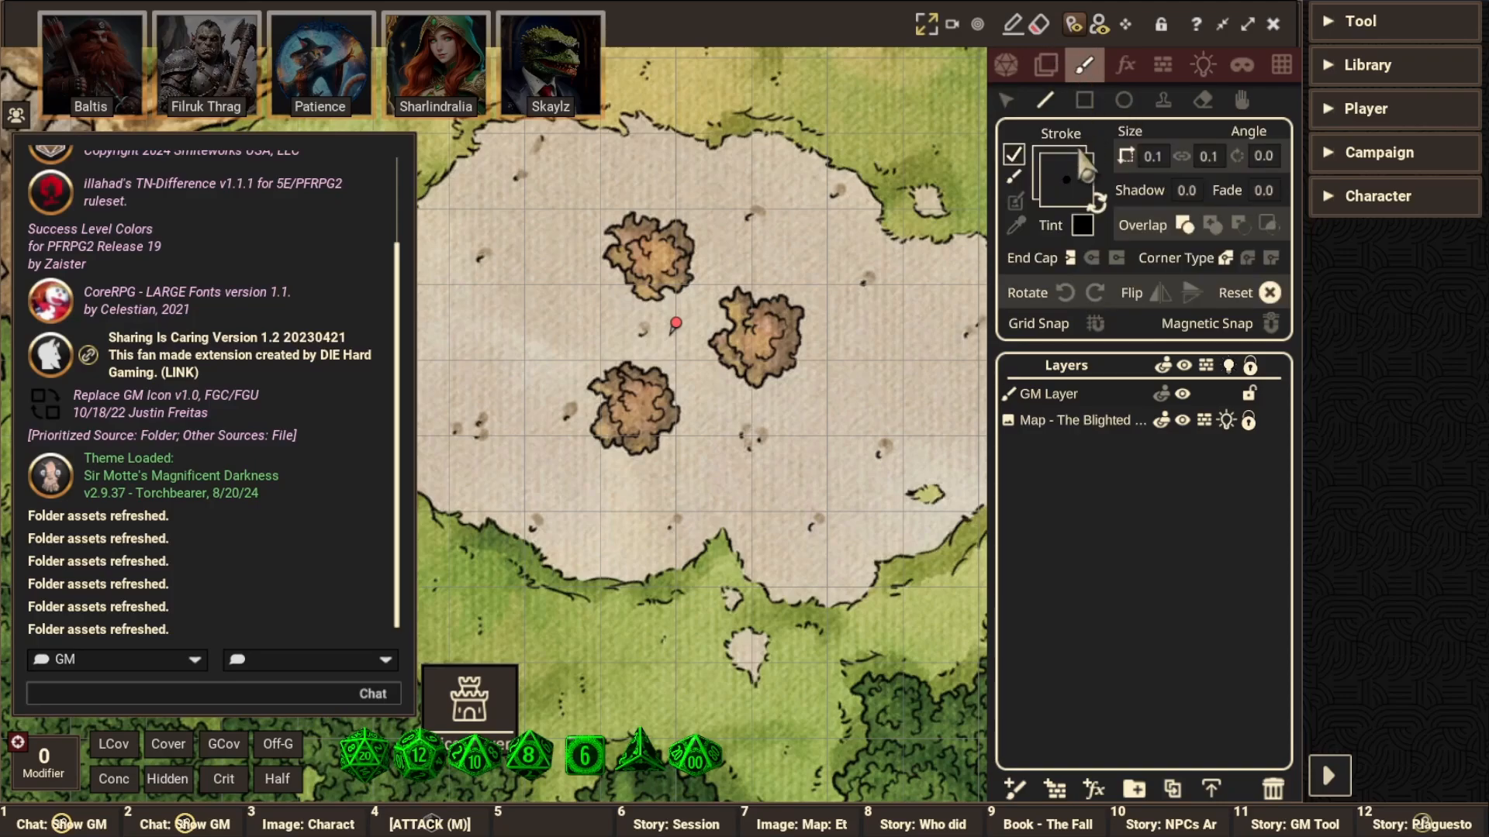
click(1070, 187)
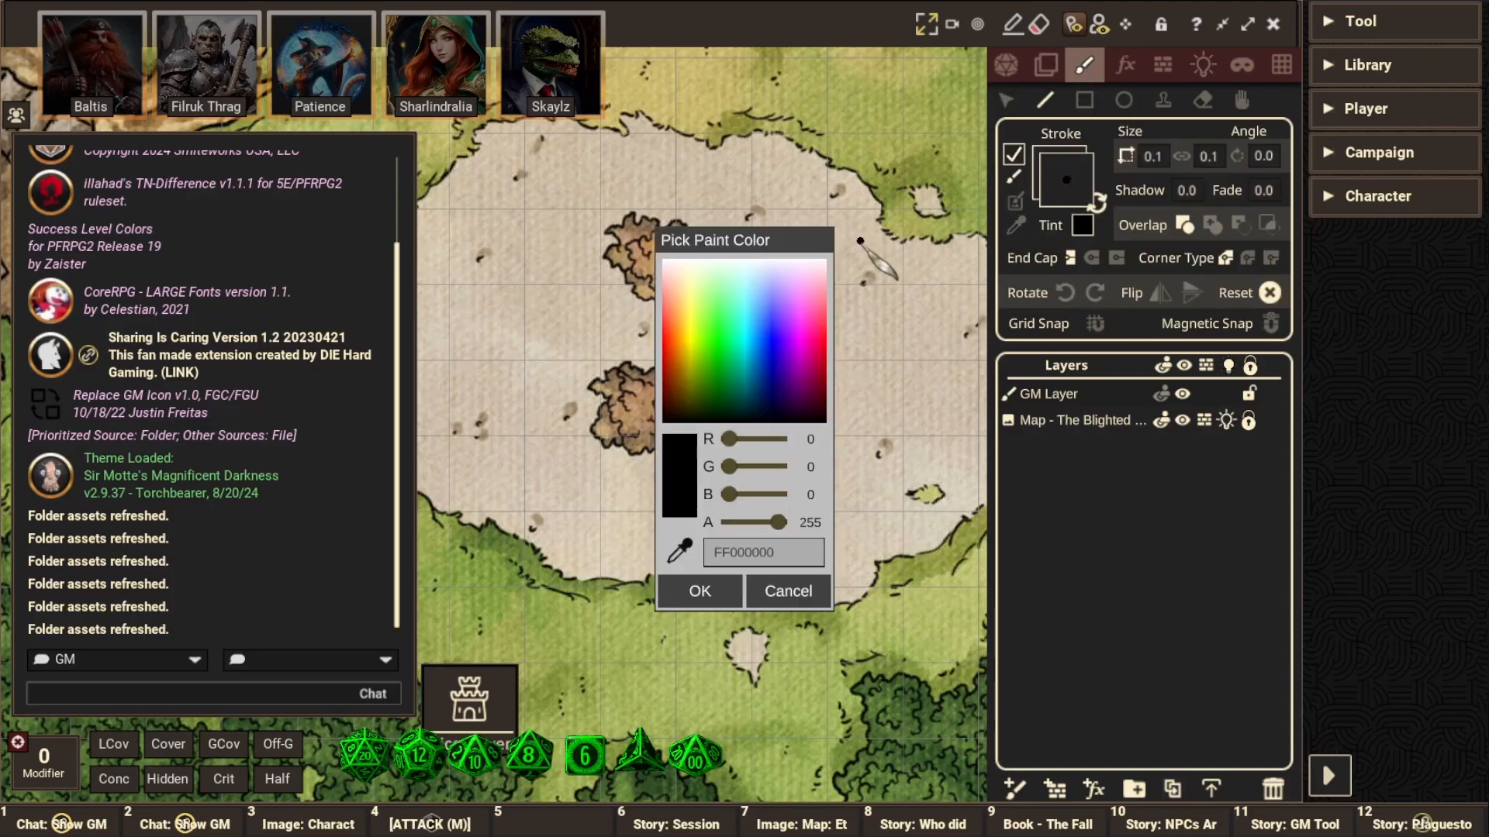
click(776, 599)
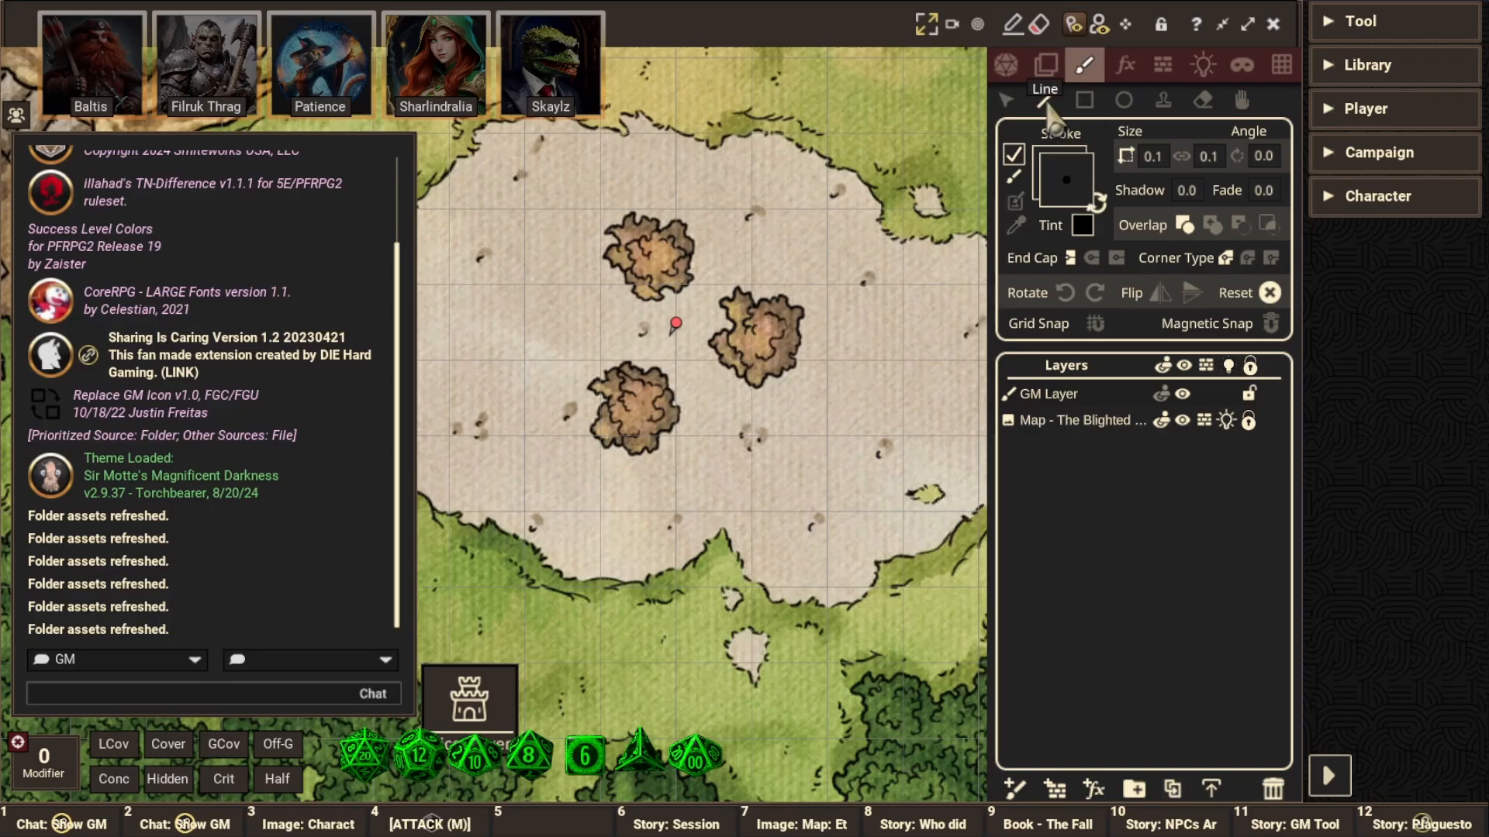
Return to the Stamp tool and search the Gold Dragon Tales tokens folder for "fire" images
click(1163, 99)
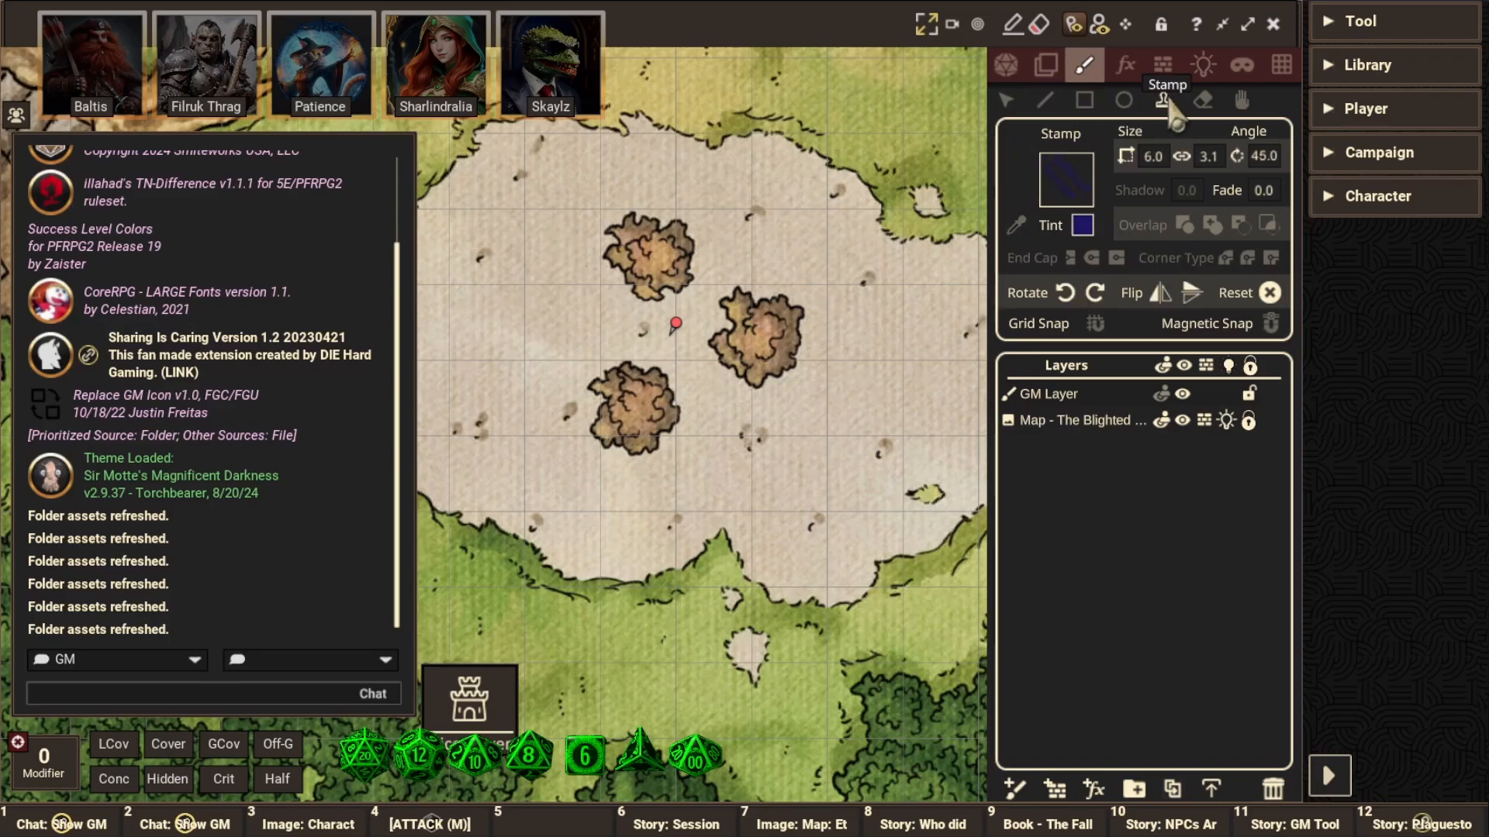
click(1080, 204)
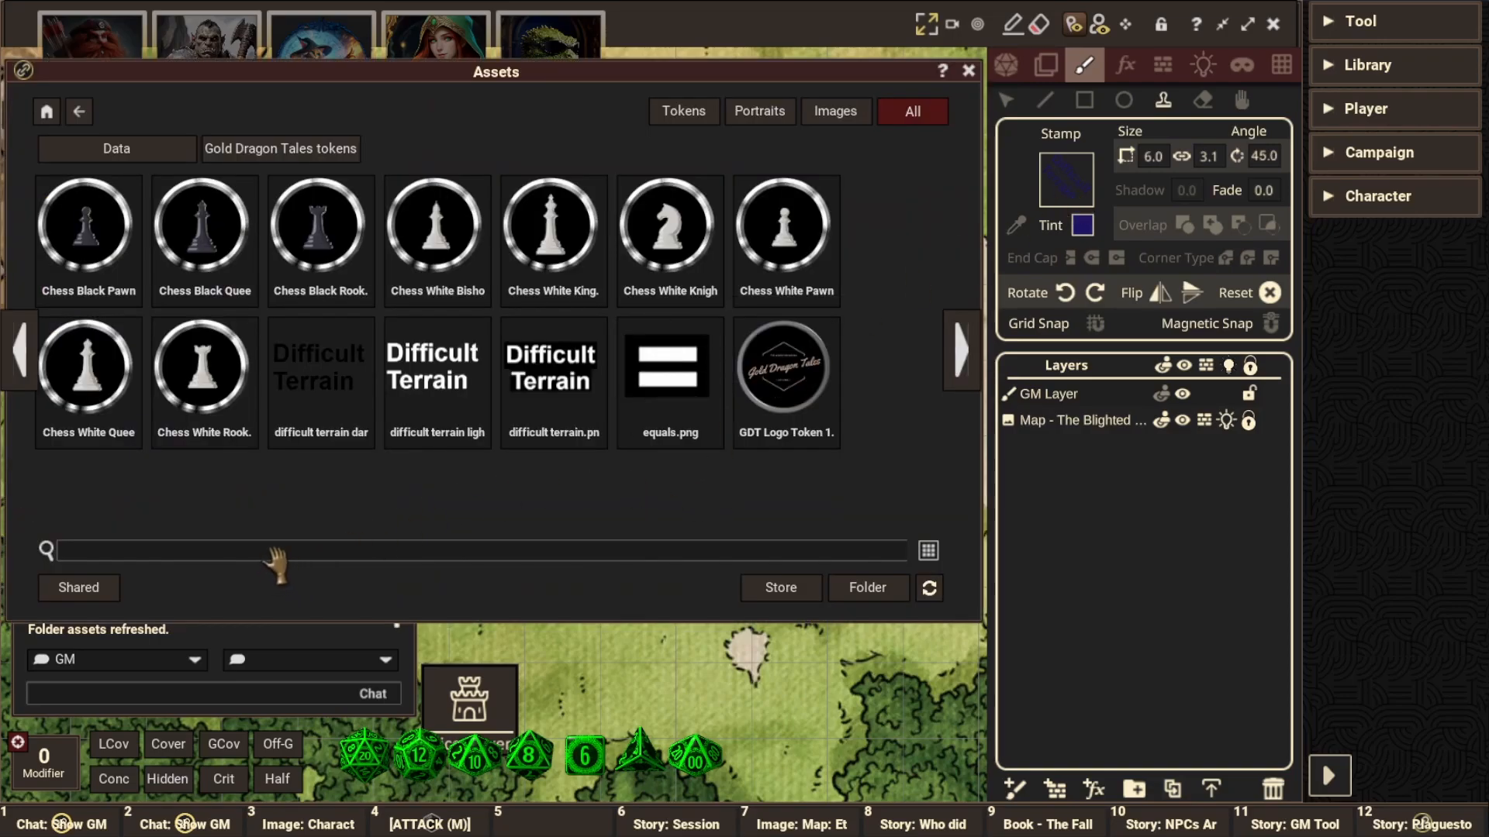
text(fire)
key(Return)
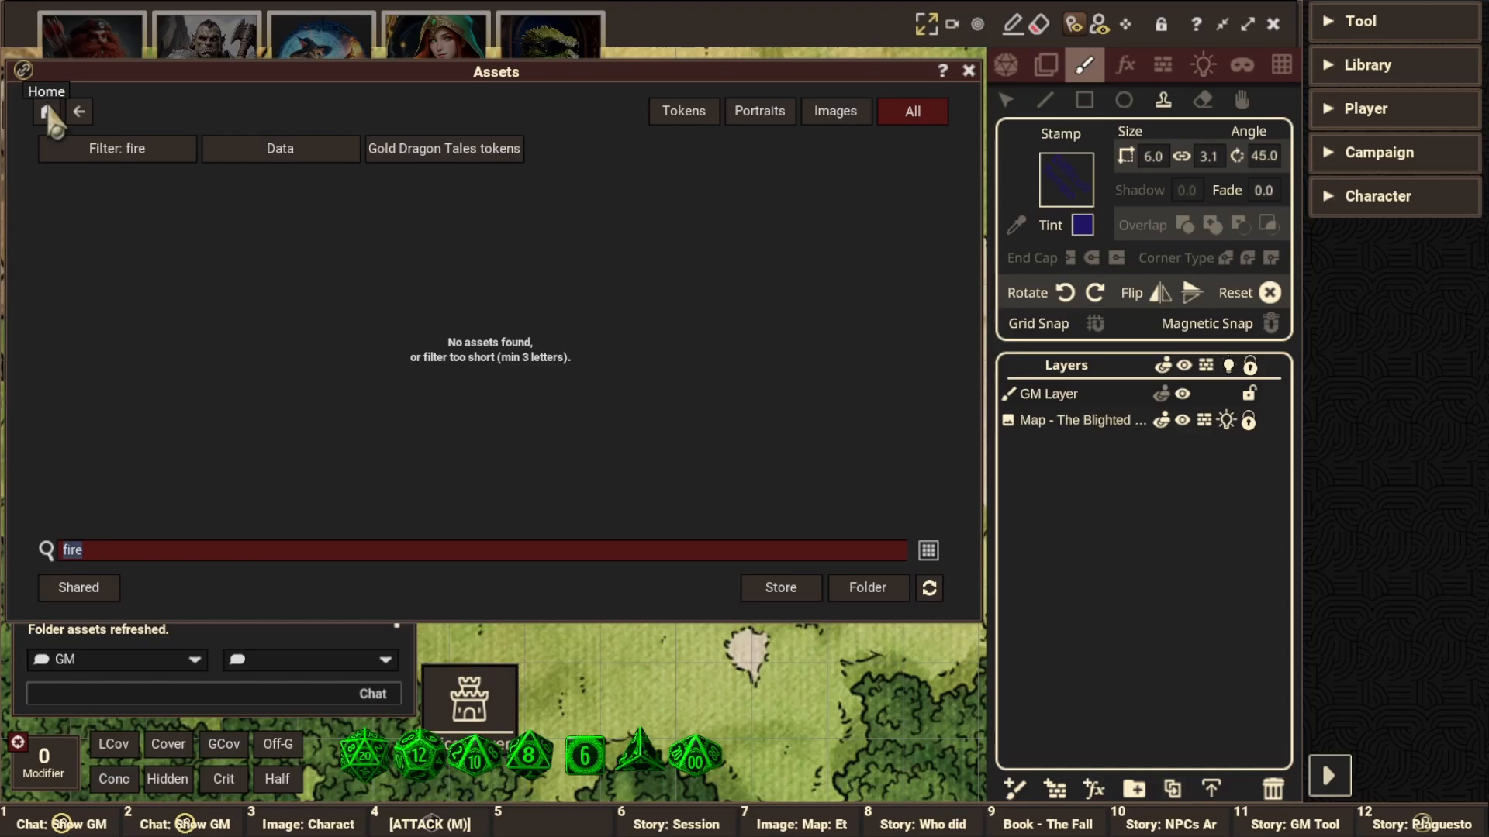
Search all asset folders for "Fire" and browse to the second set of results for a flame image
click(78, 111)
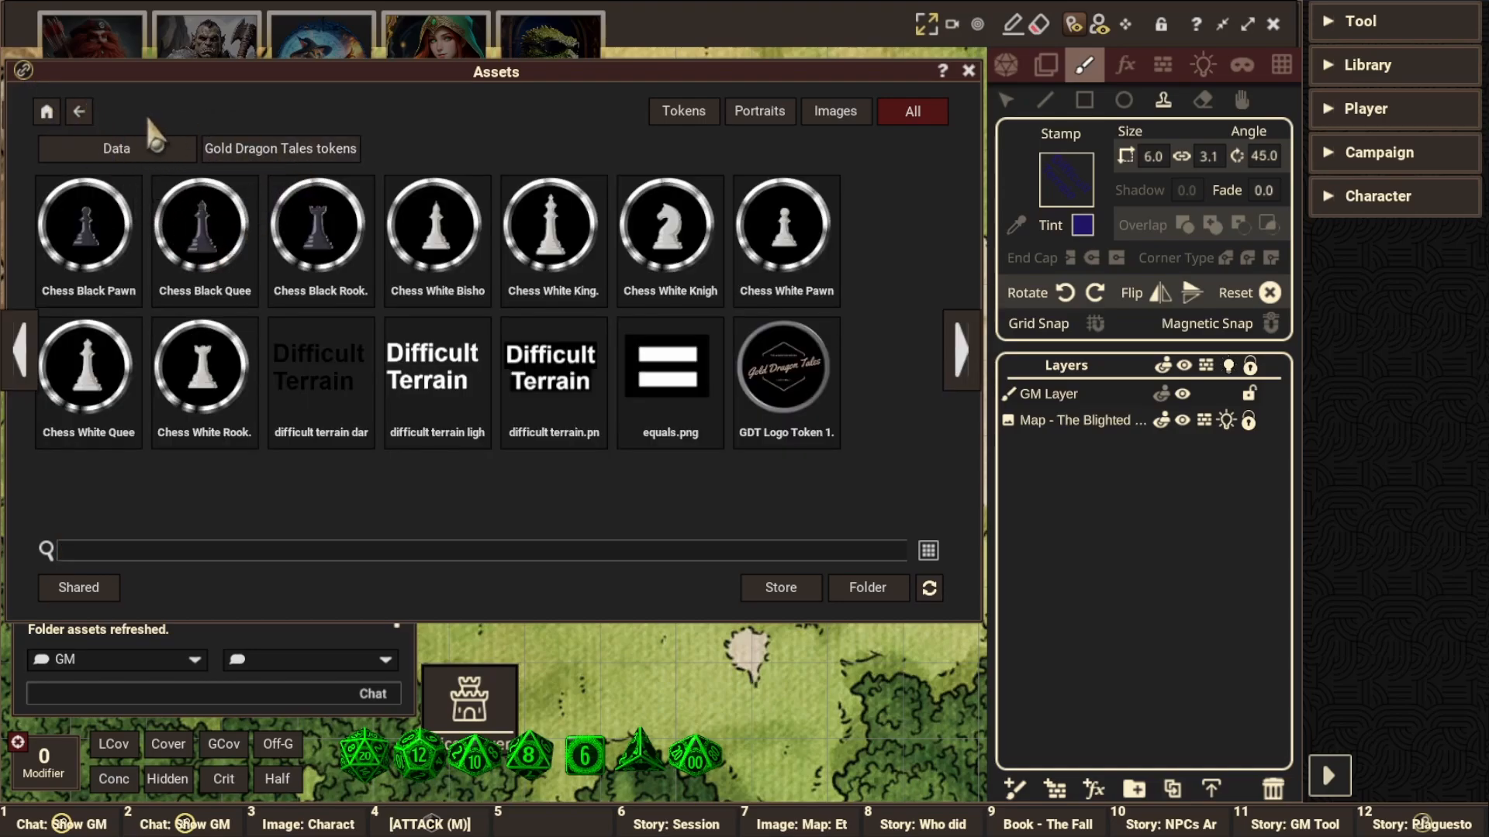
click(92, 149)
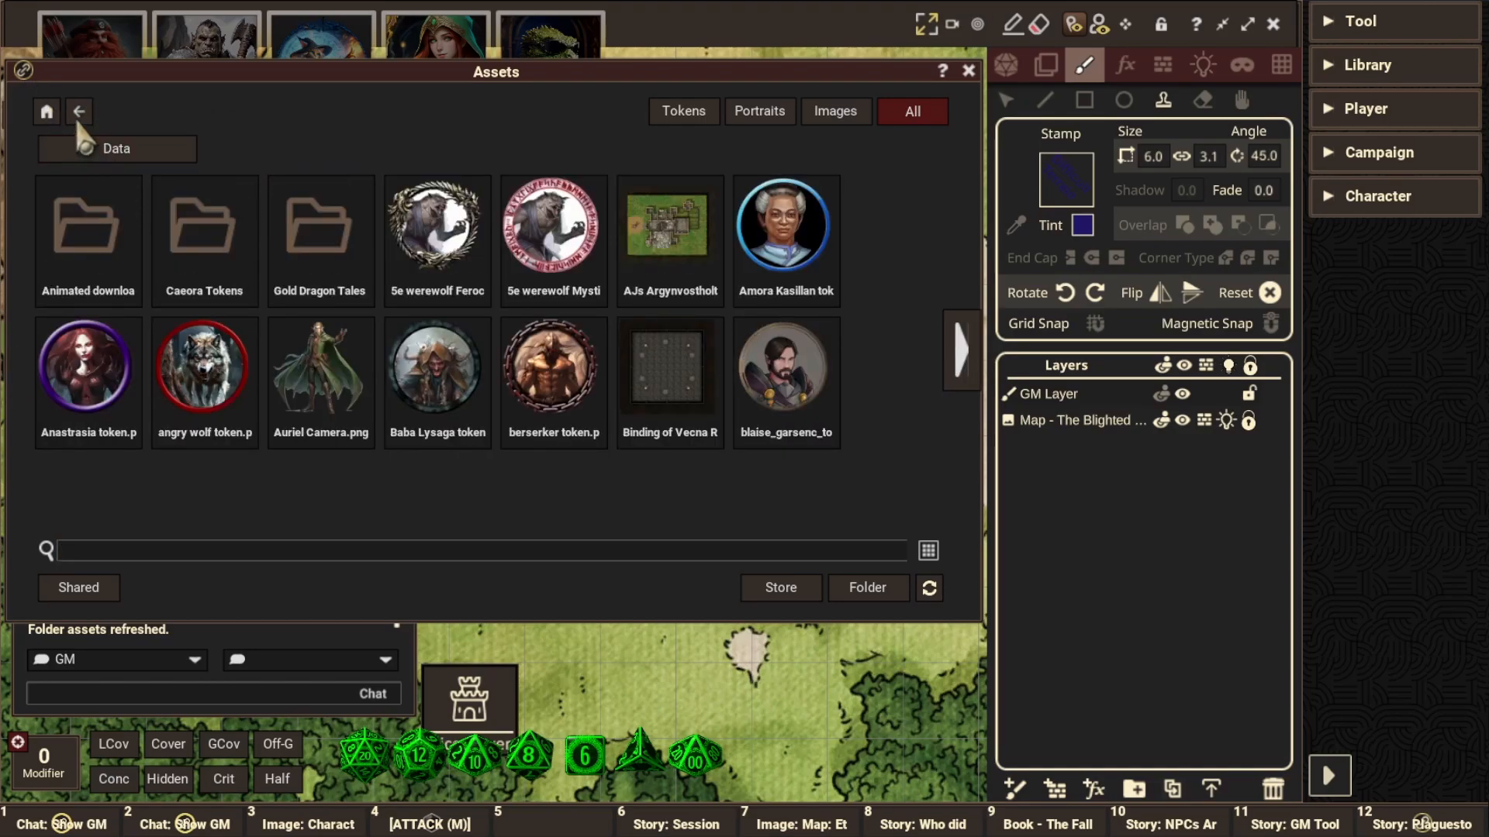
click(47, 111)
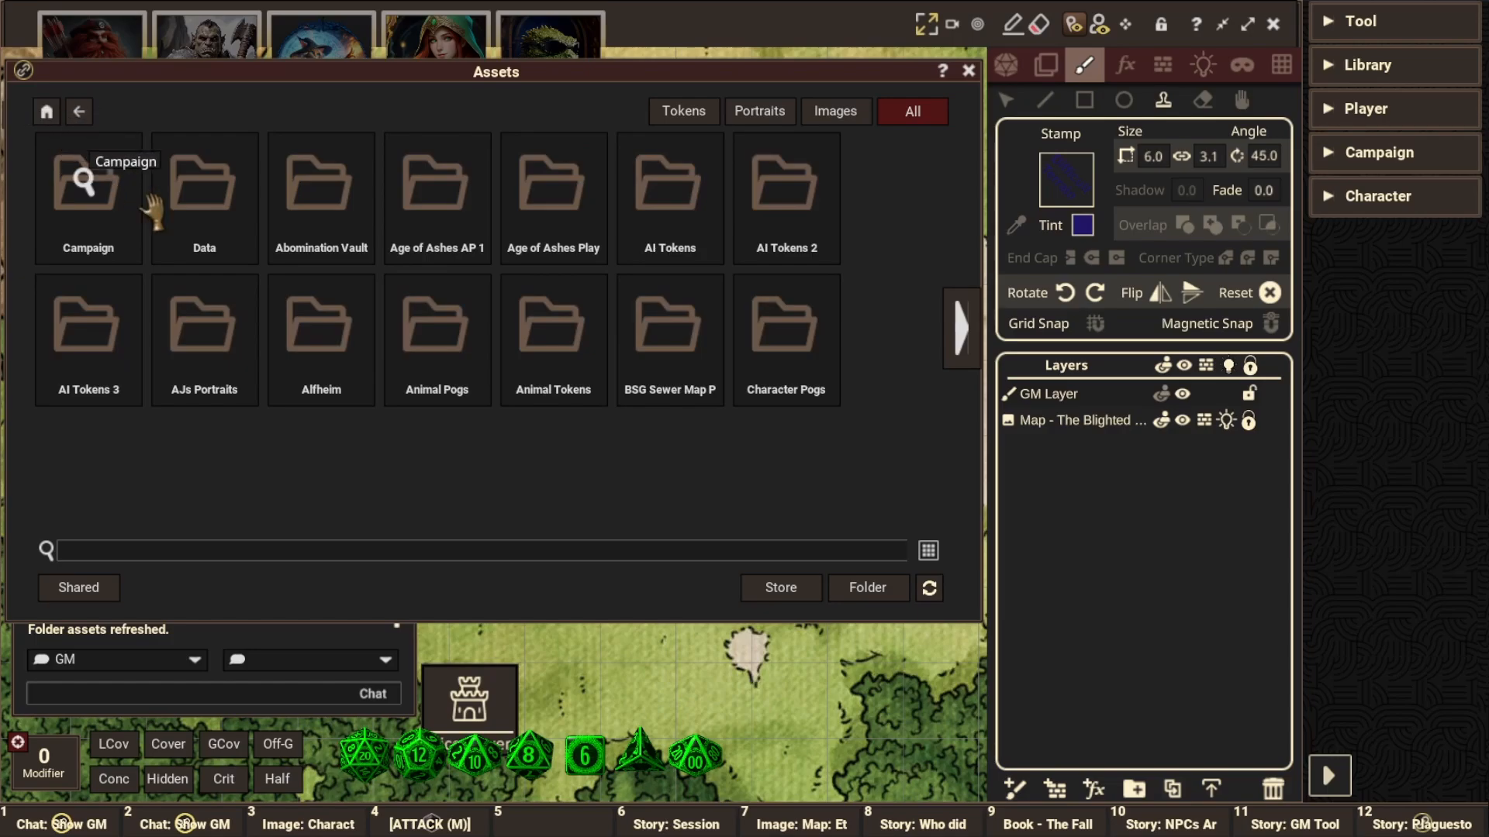
text(Fire)
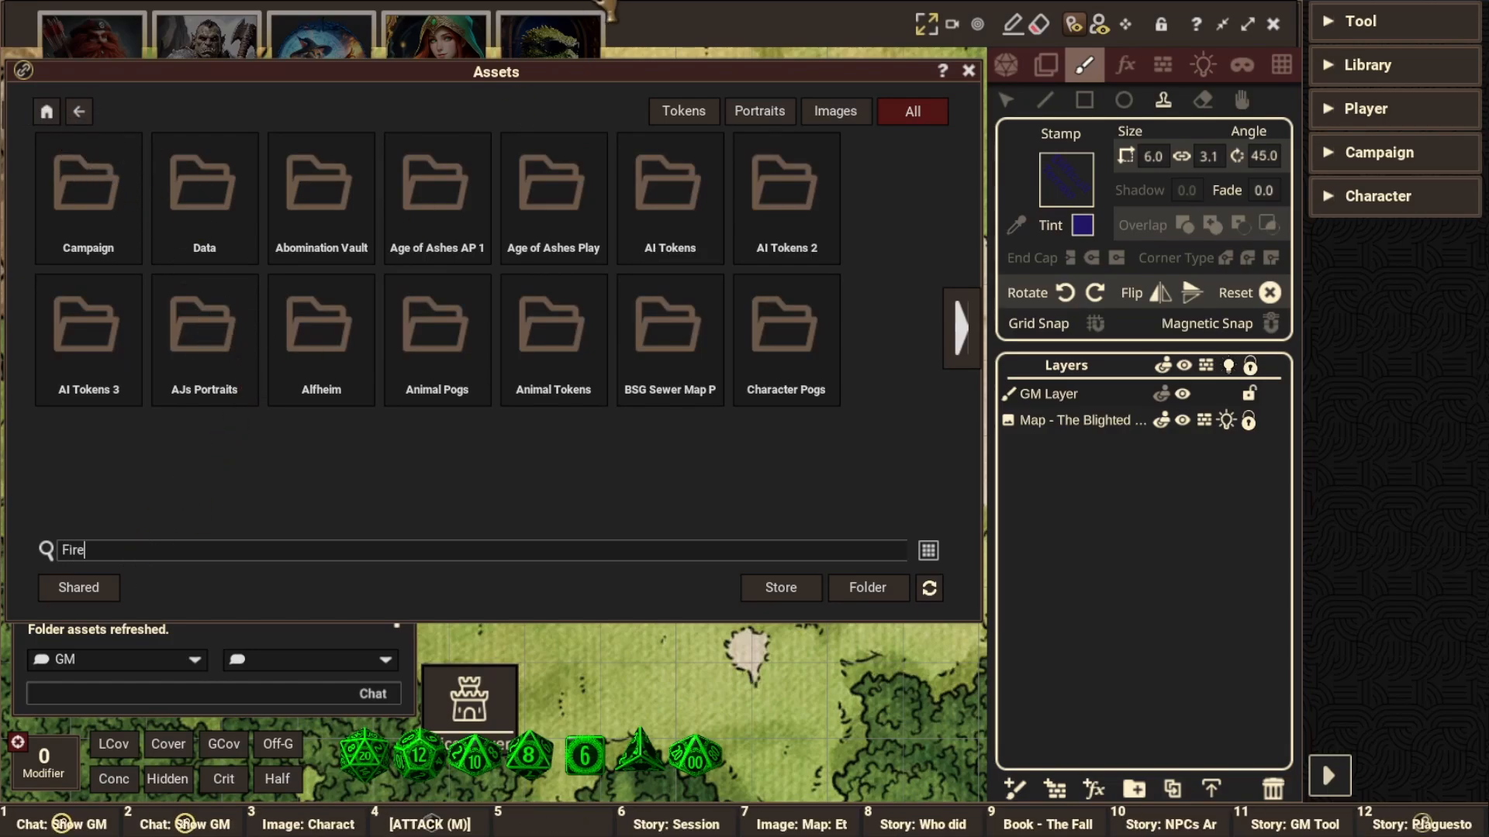
key(Return)
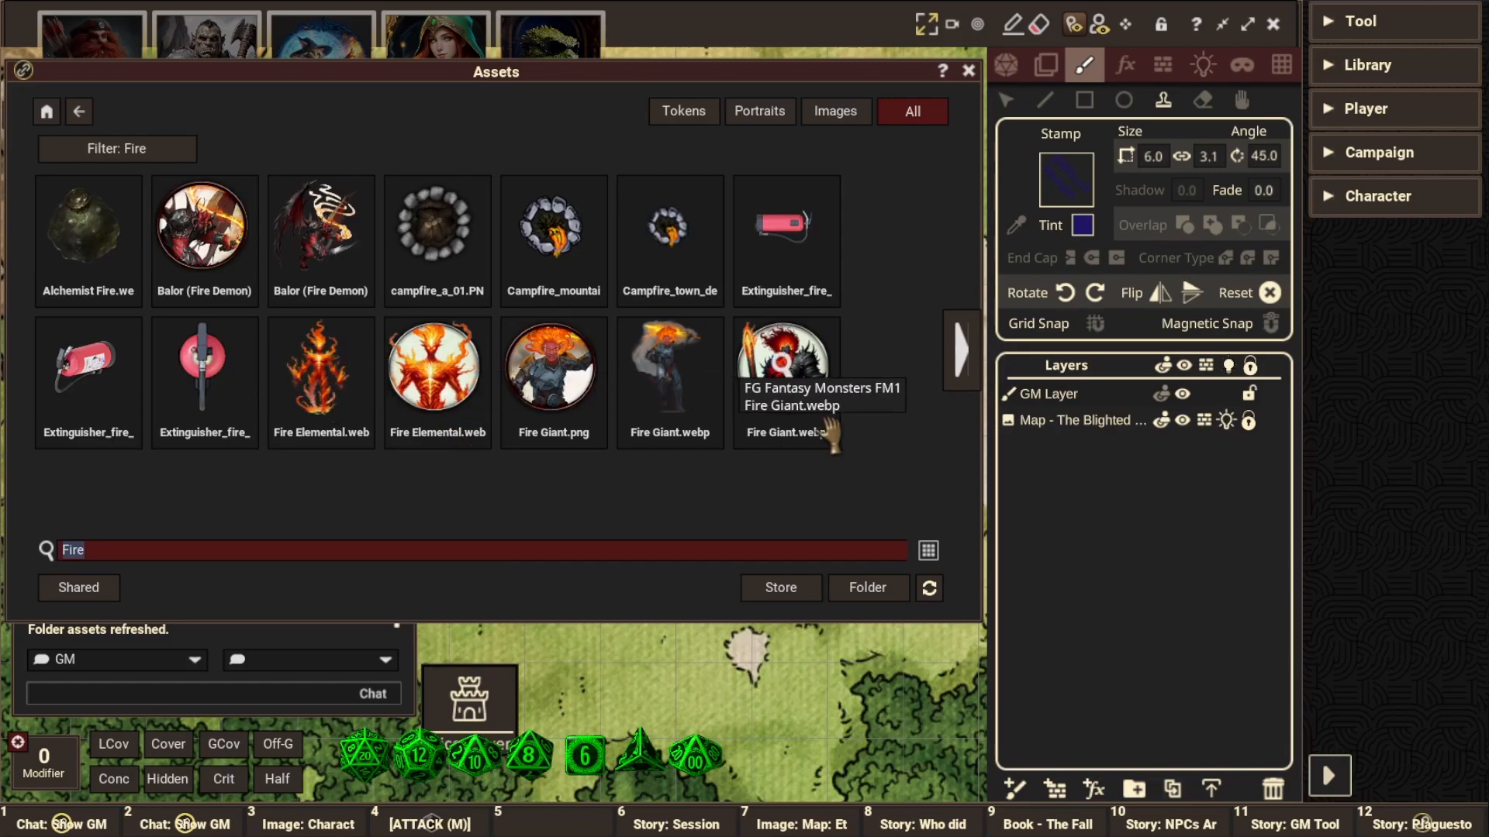
click(966, 363)
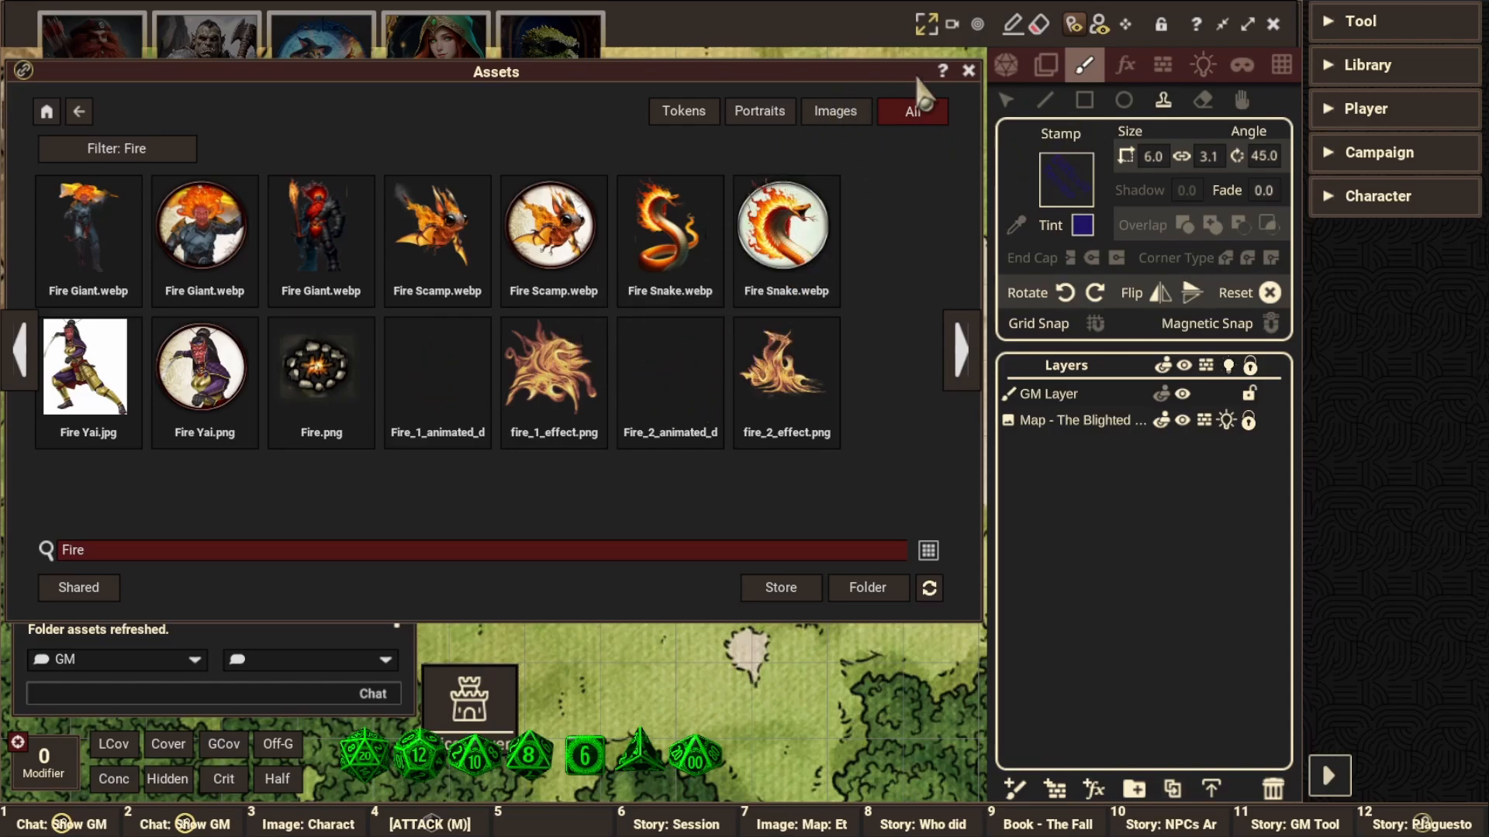
click(969, 71)
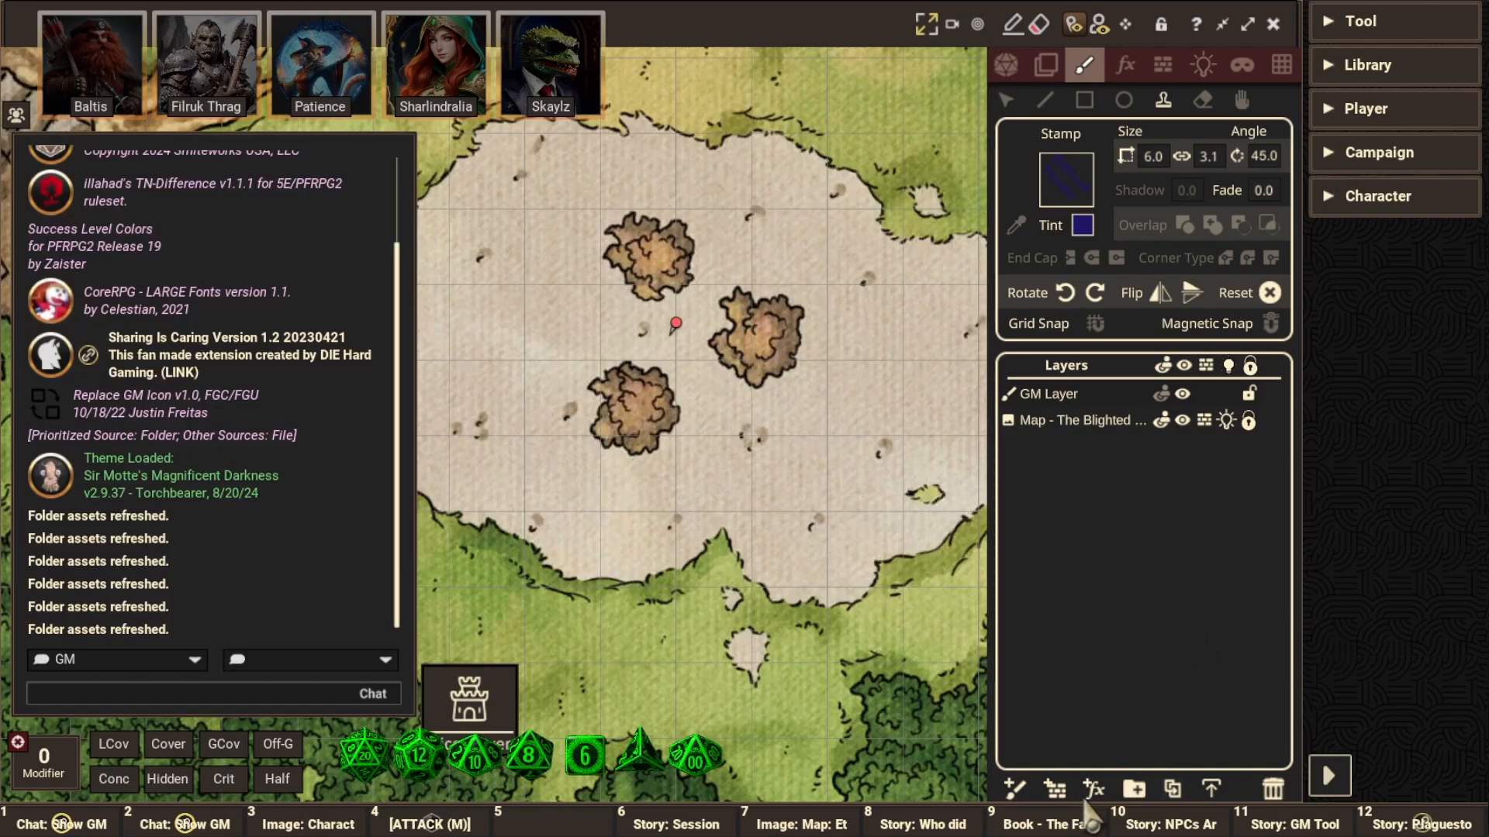
Add a new painting layer and load the animated Fire_2 asset as the stamp image
click(1018, 791)
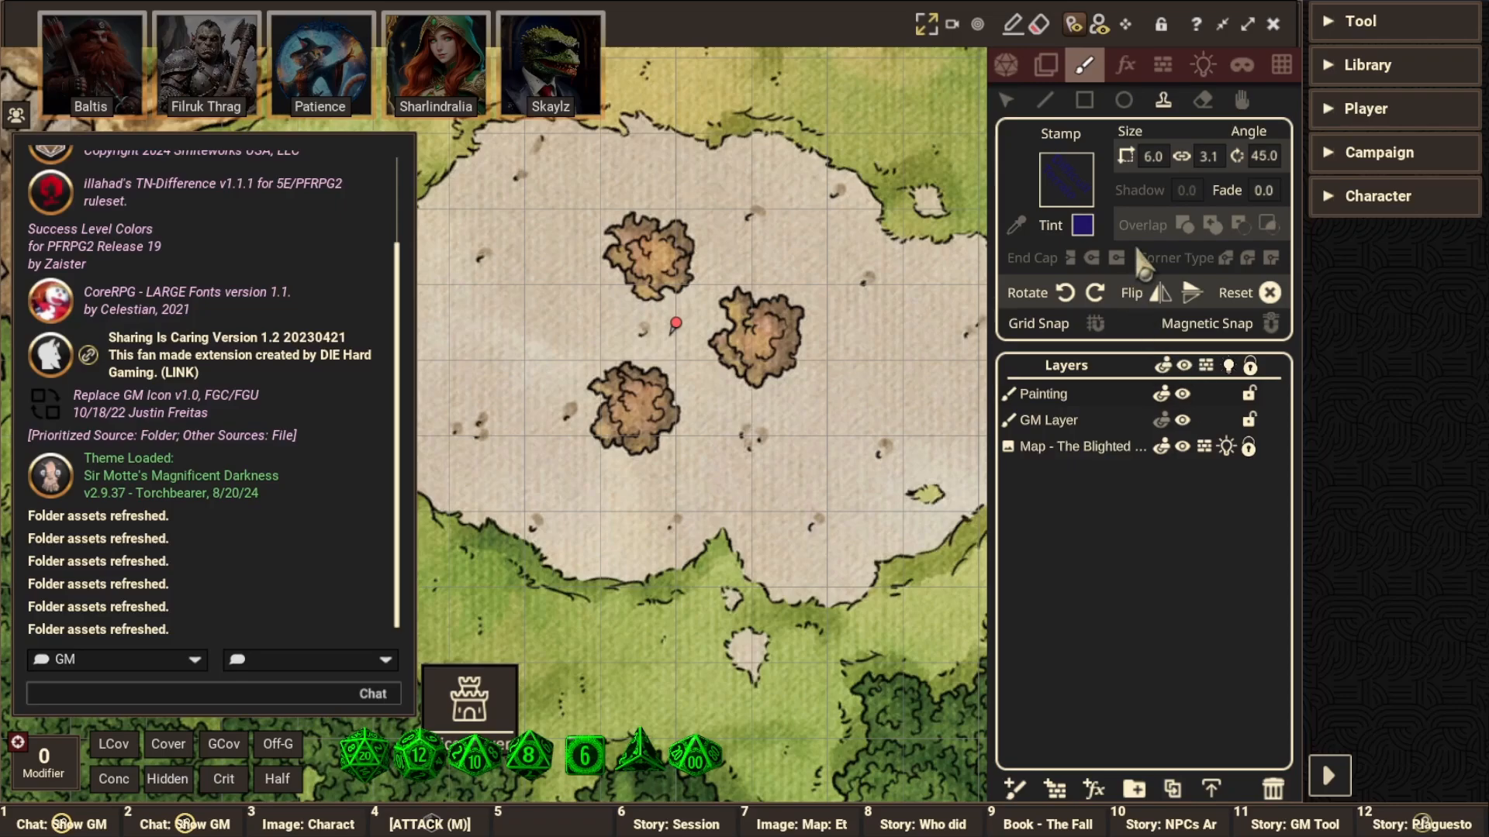
click(1077, 203)
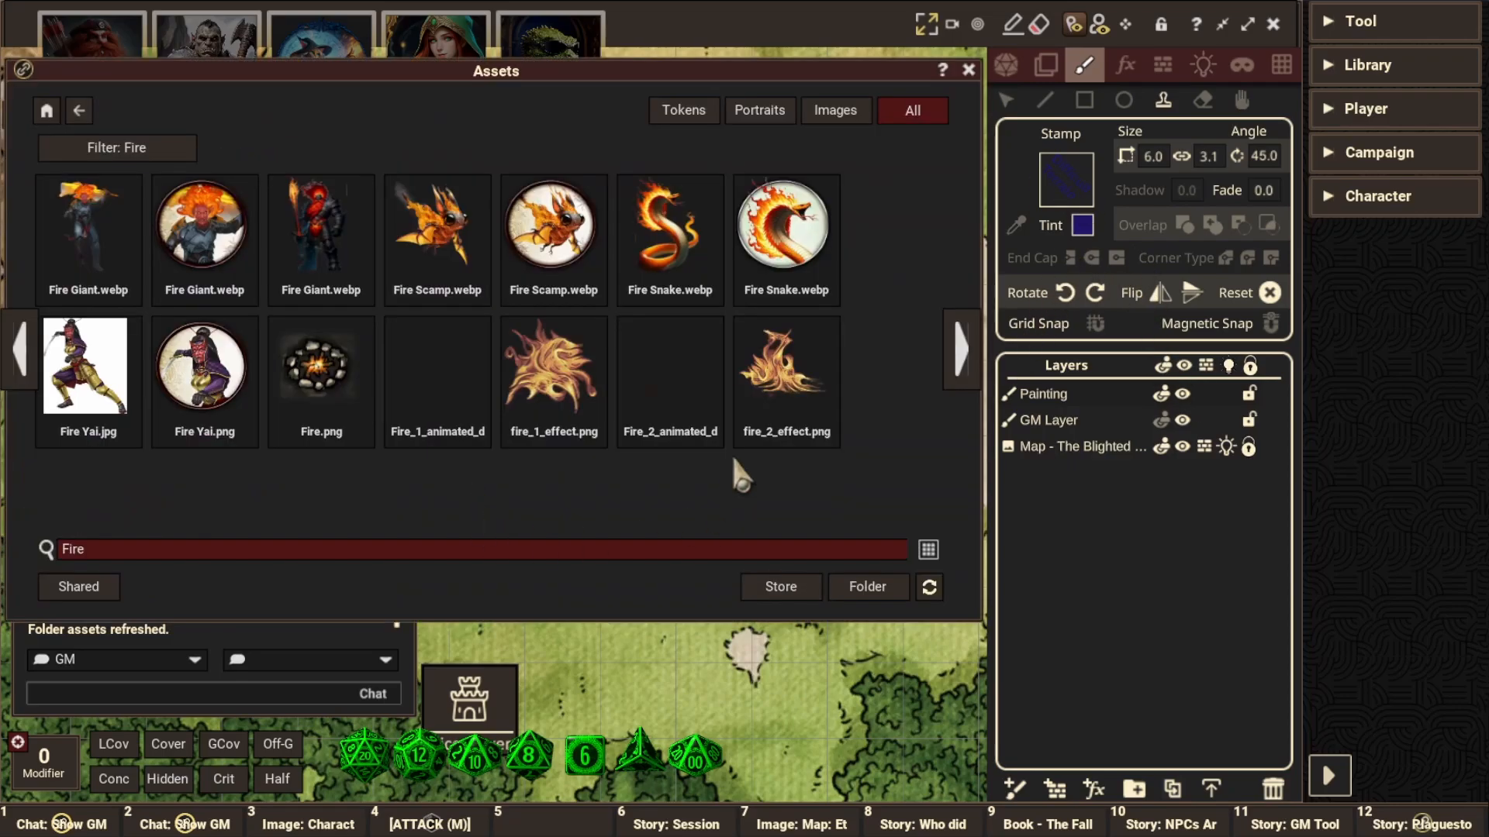
drag(1002, 235, 1069, 182)
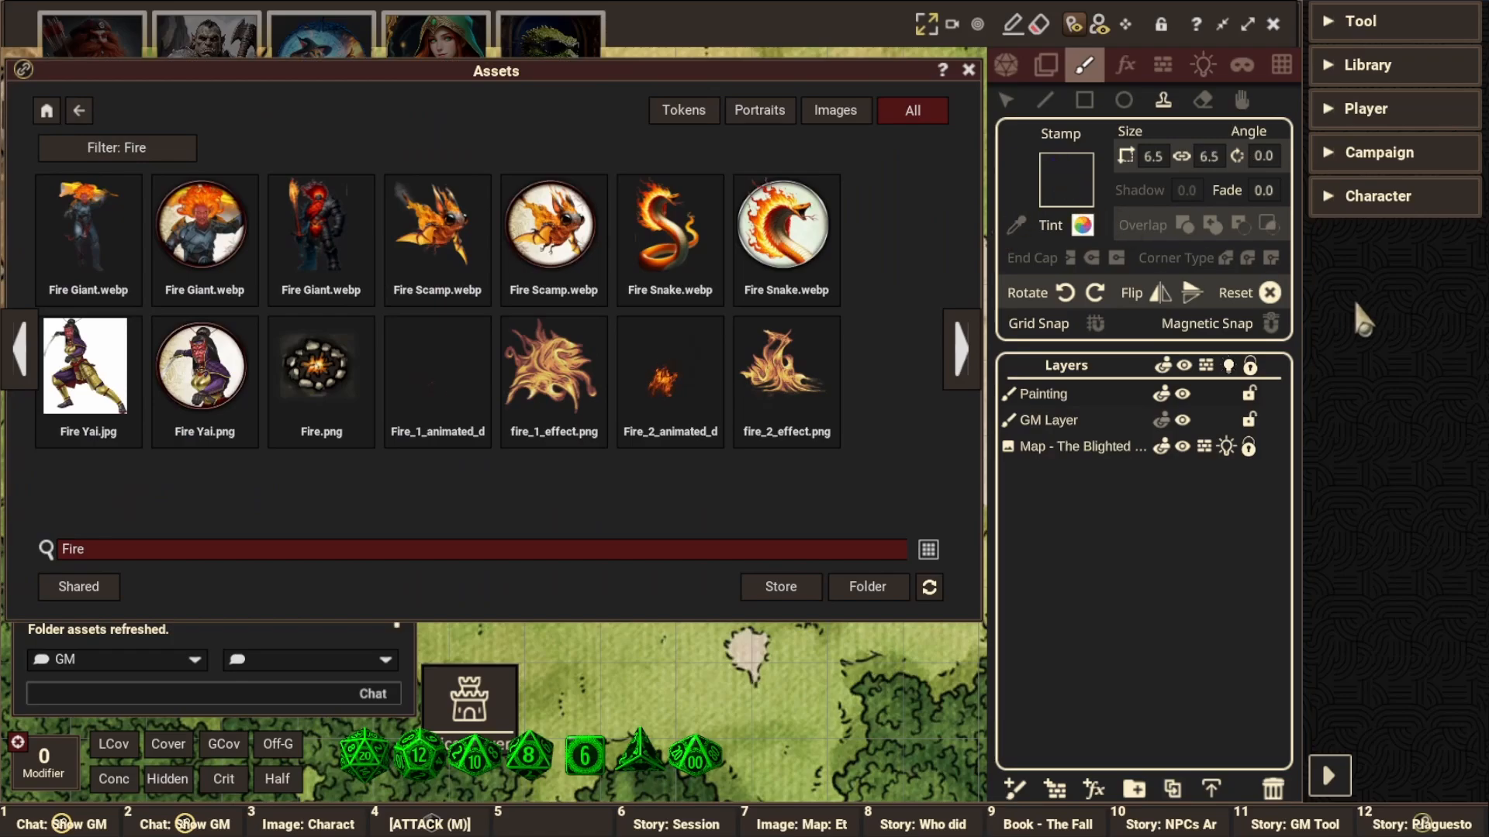
click(970, 77)
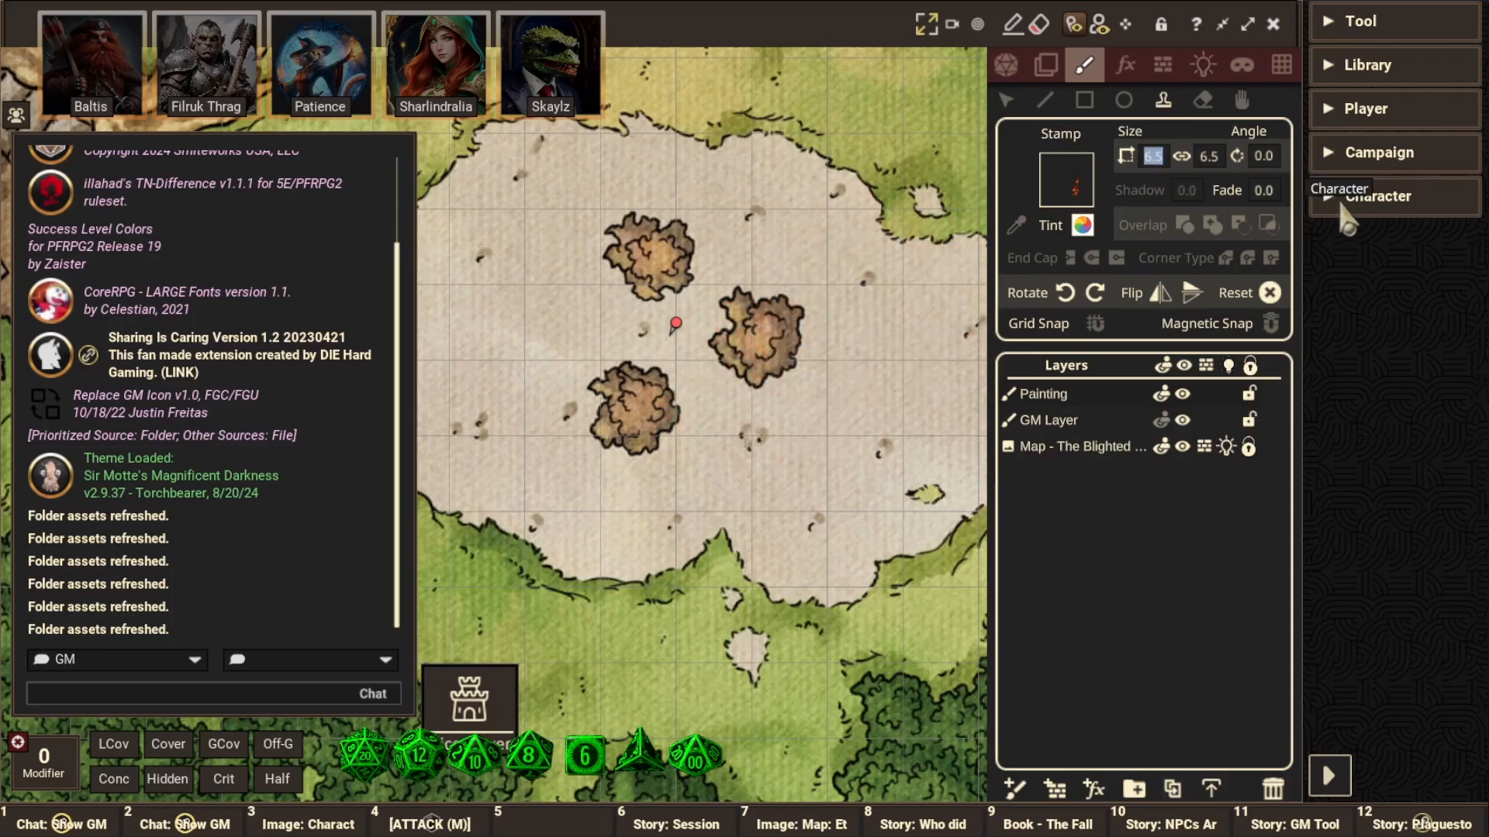
Set the stamp size to 2 and place an animated fire stamp on each of the three bushes in the clearing
text(2)
key(Return)
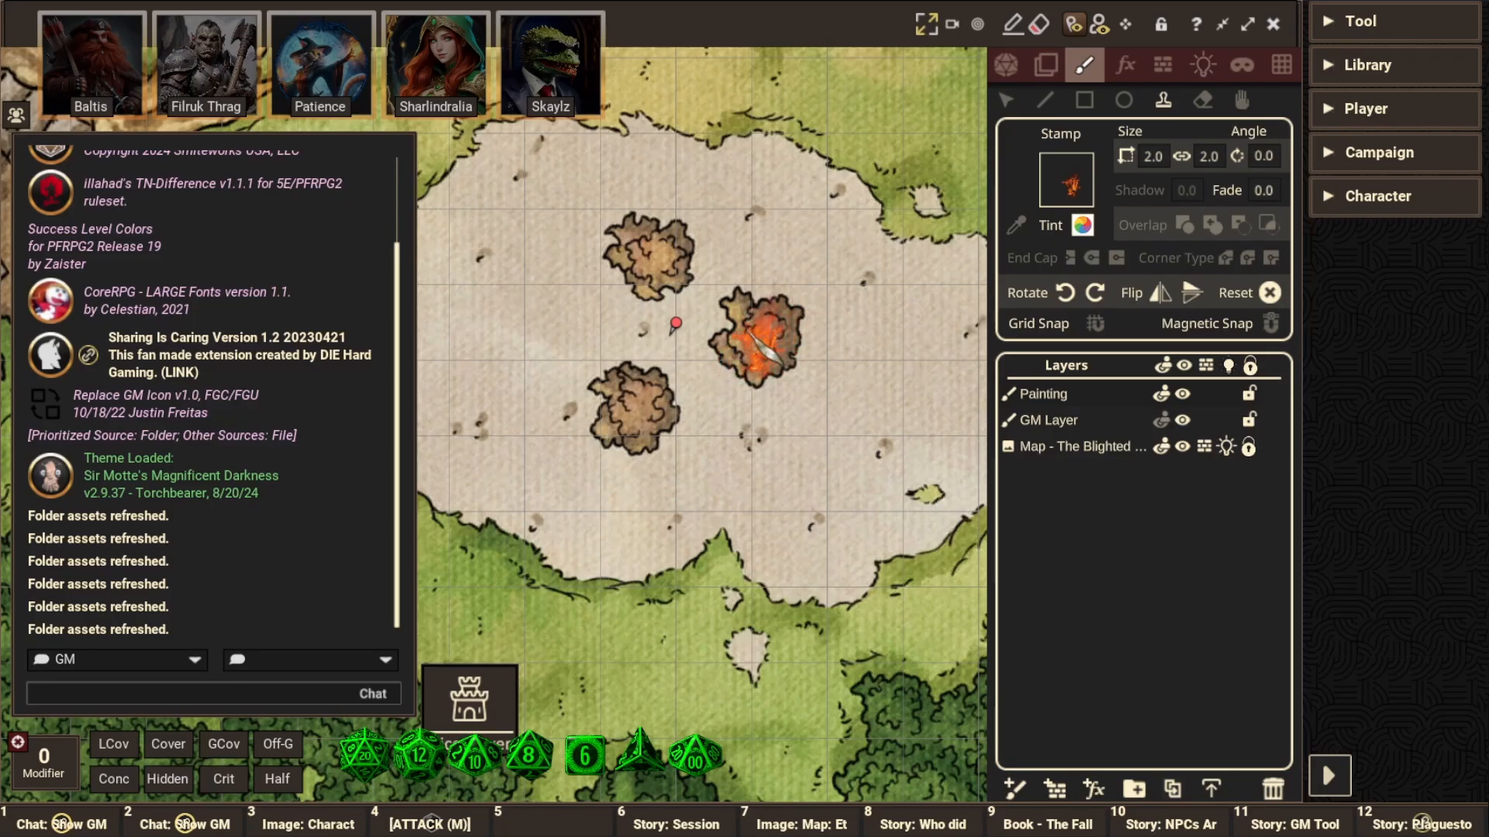
click(665, 254)
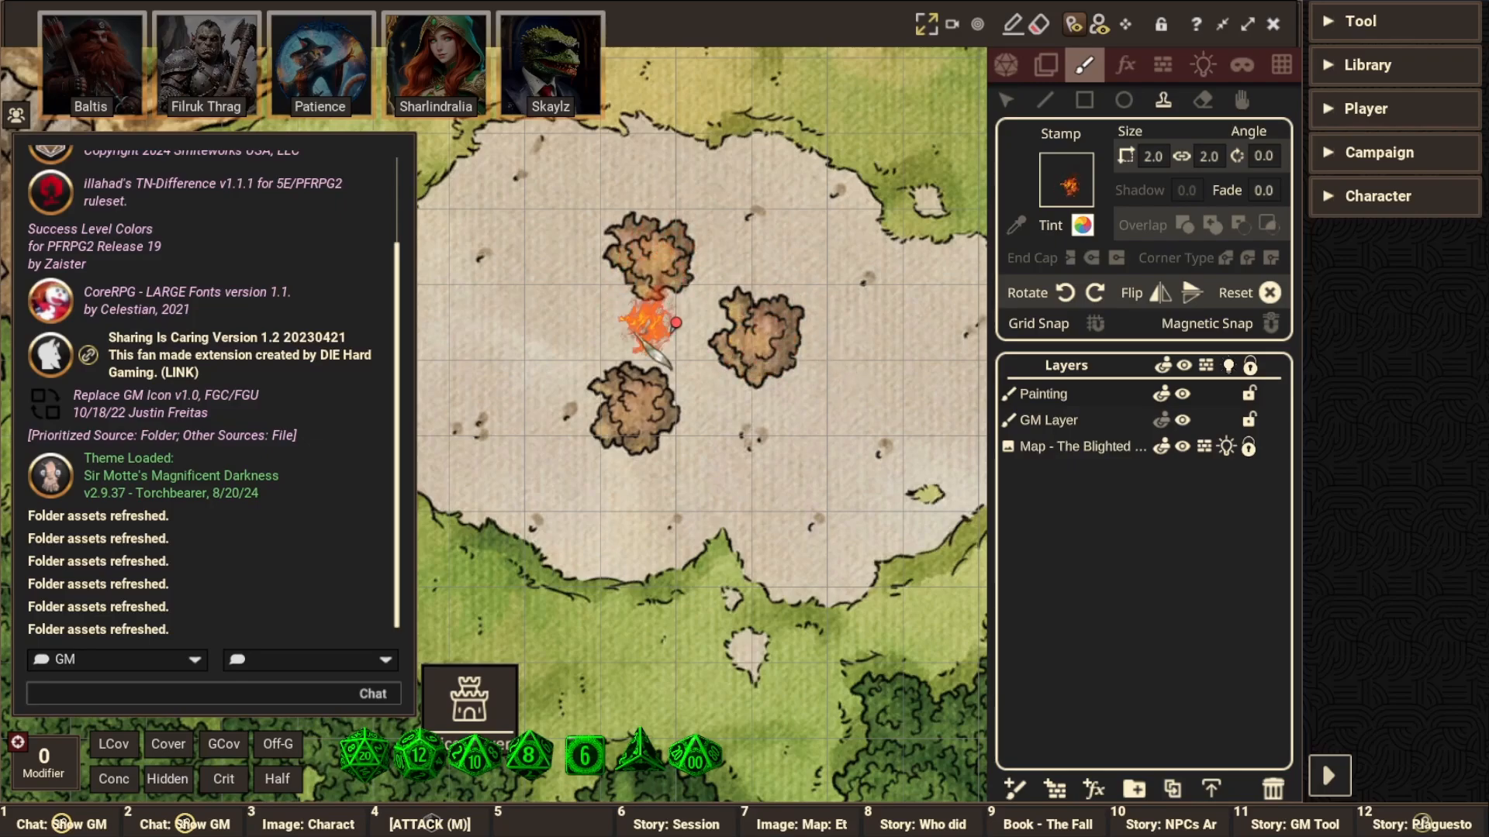
click(643, 403)
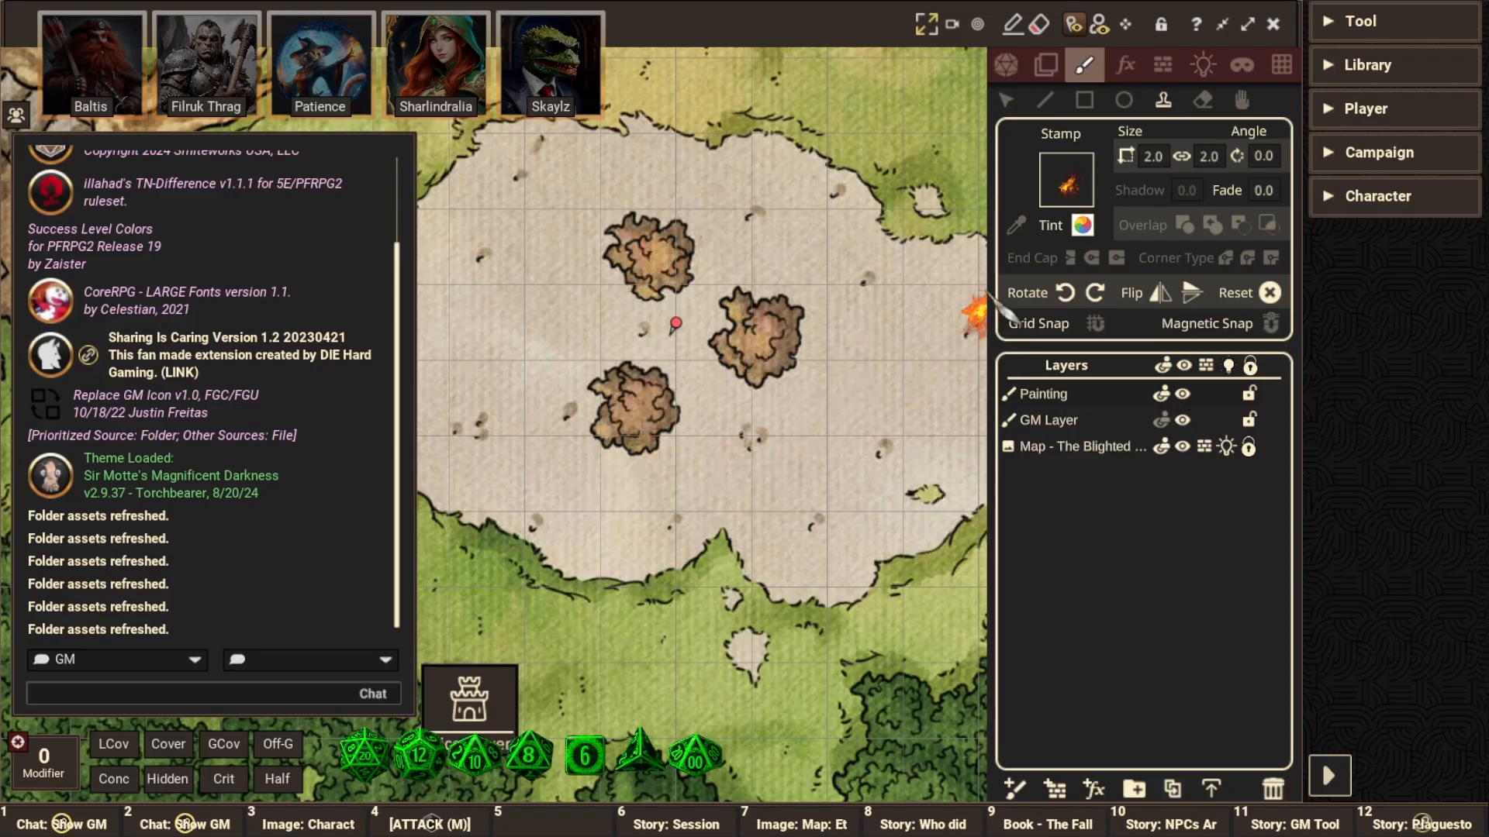
Rename the new painting layer to Burning Bushes and lock it
double_click(1043, 394)
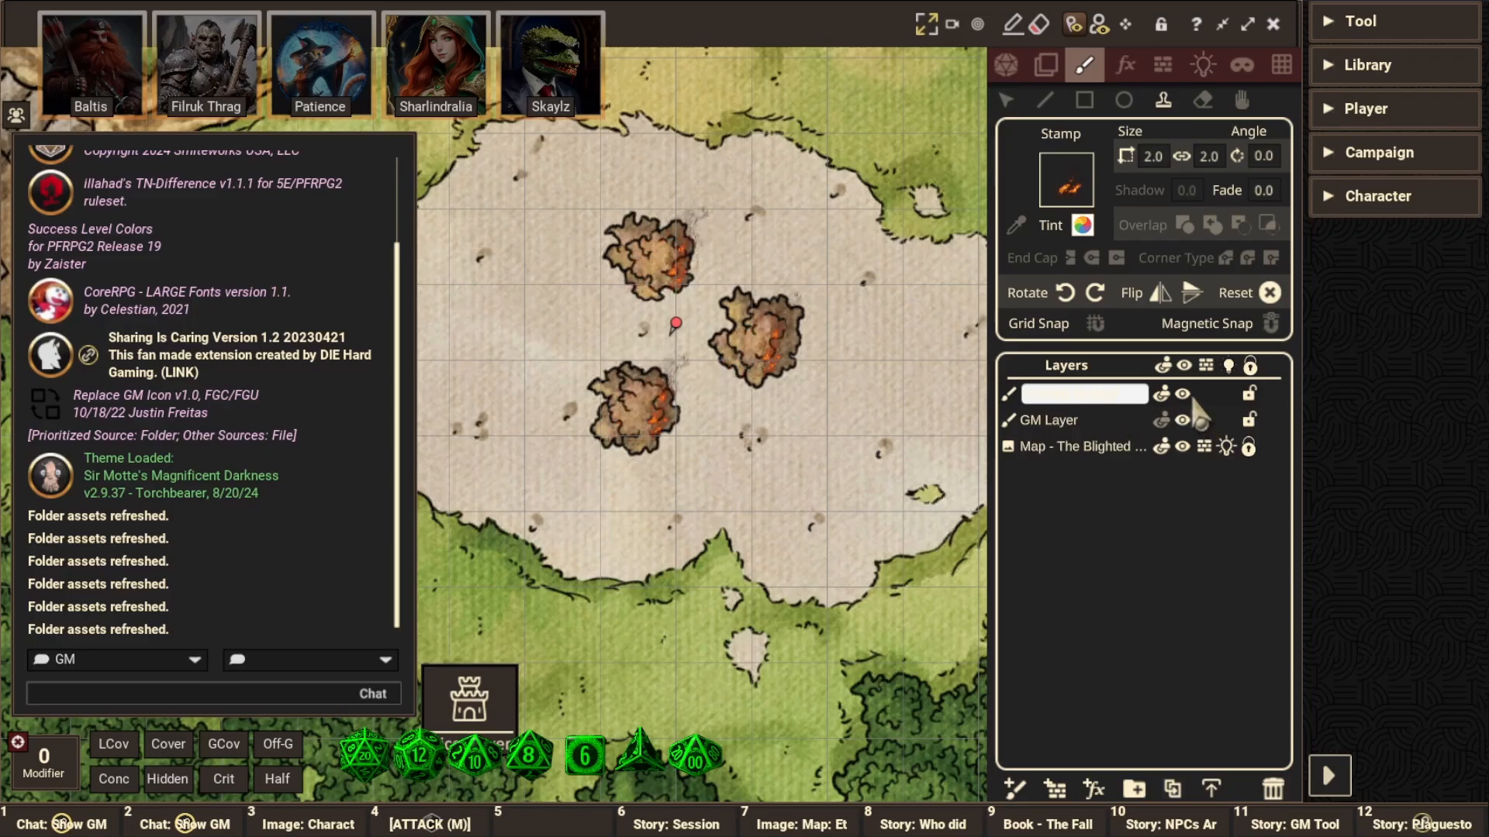
click(1250, 395)
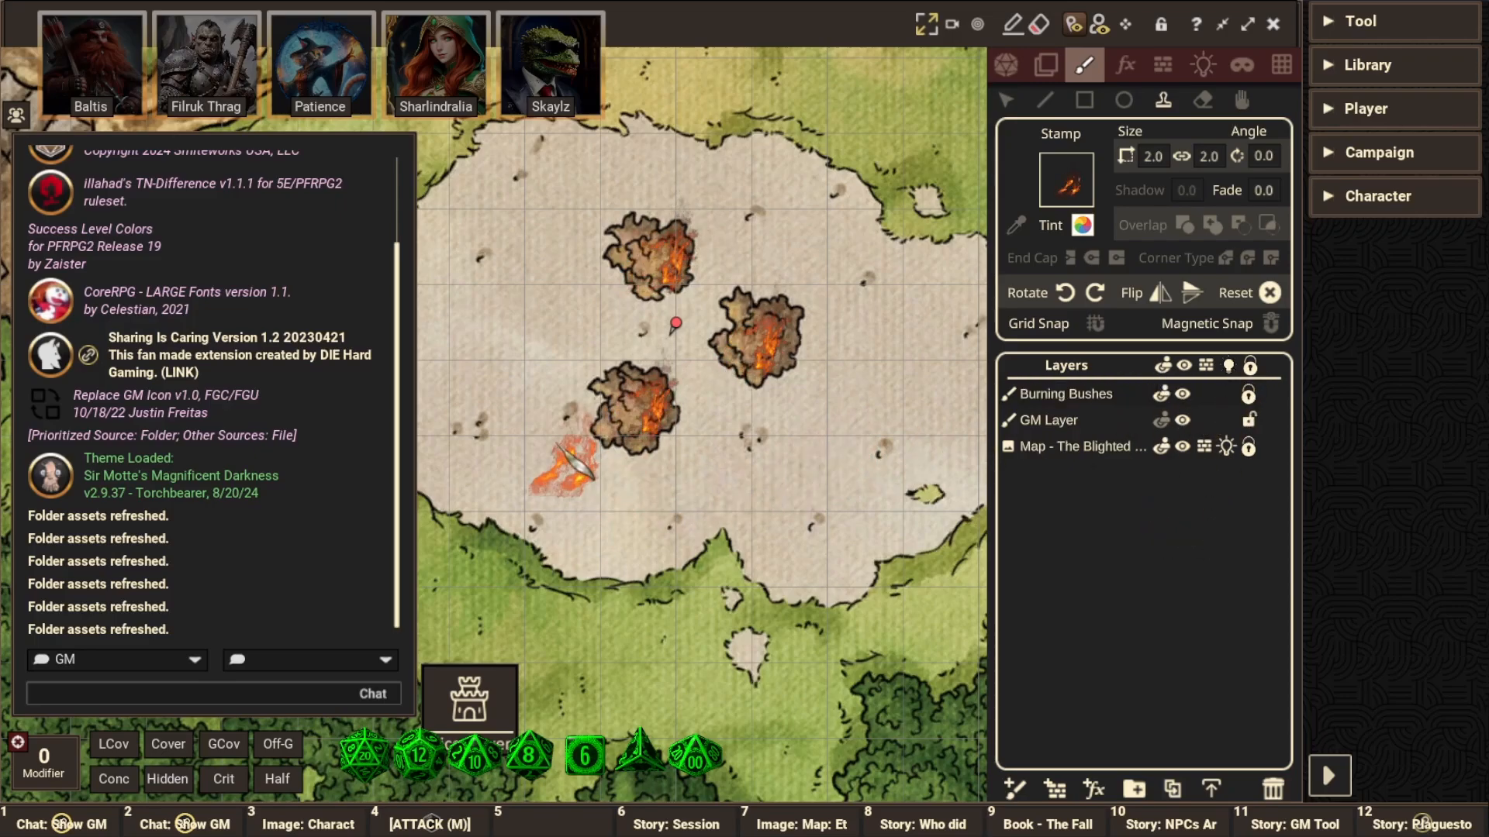
Switch the map to Play mode, then hide the Burning Bushes layer and show it again
scroll(723, 456, down, 2)
scroll(733, 473, down, 1)
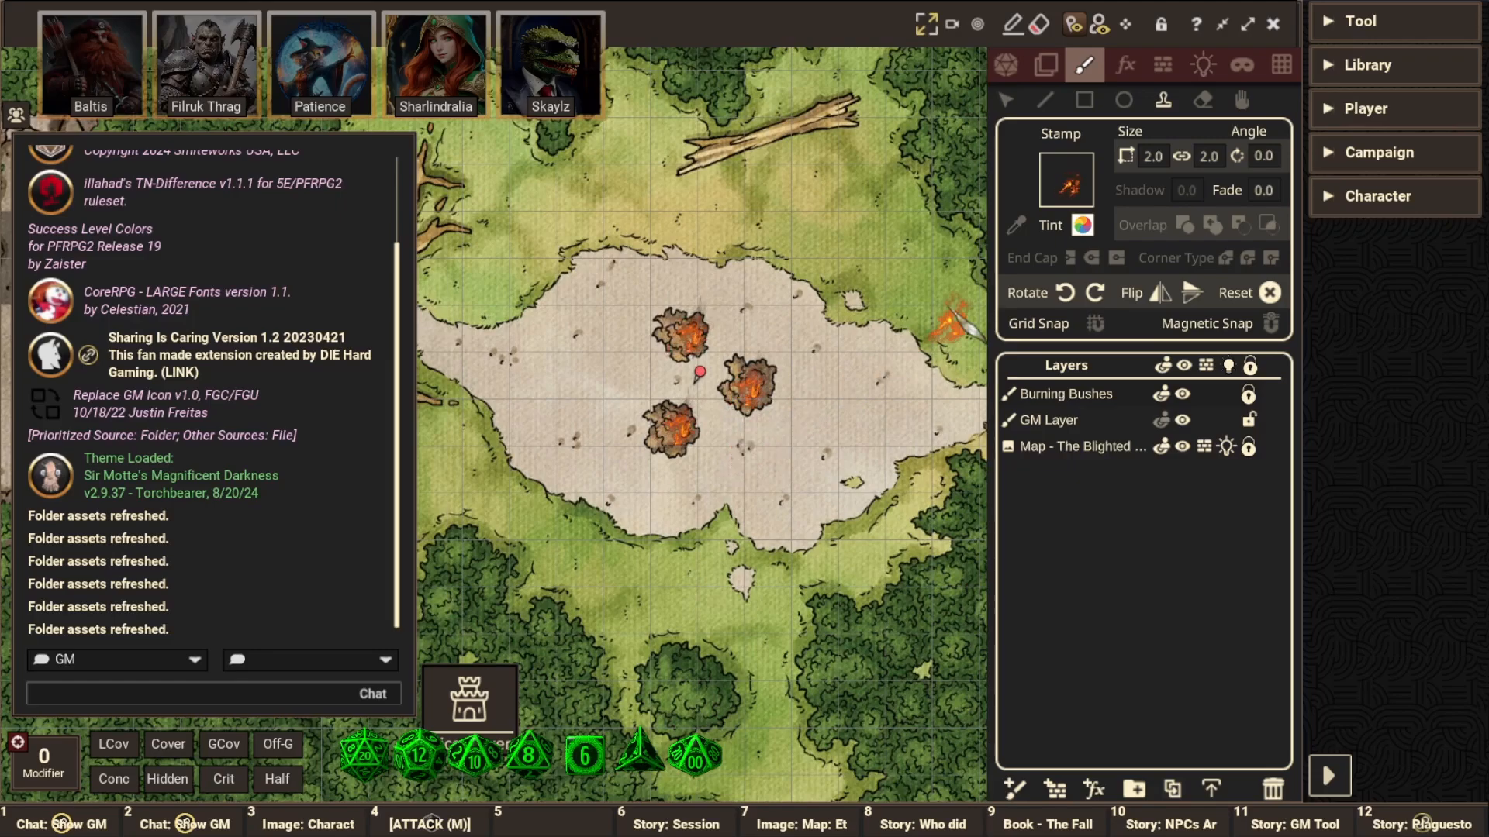
click(1006, 65)
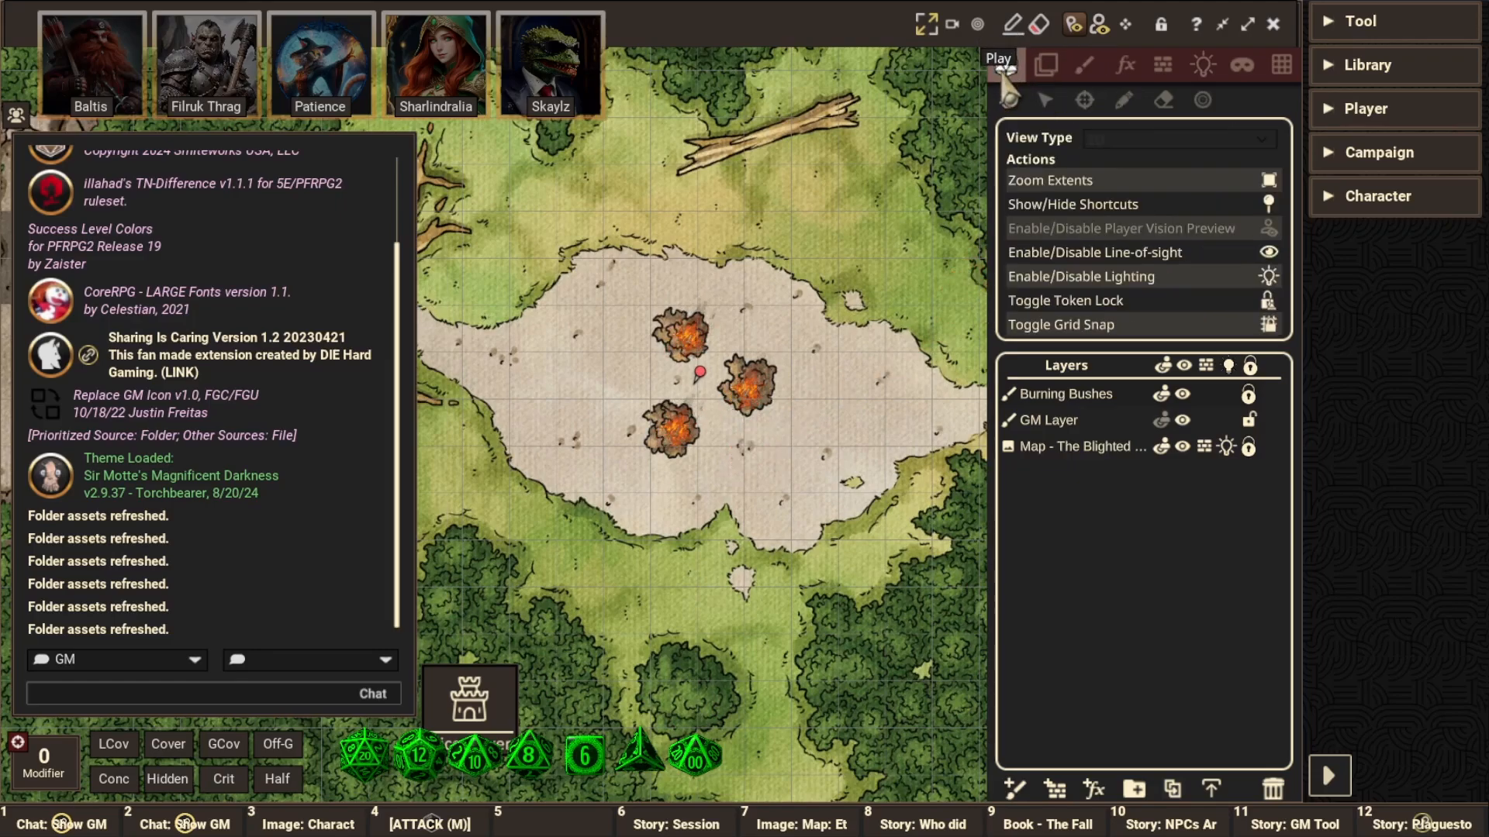
click(1182, 395)
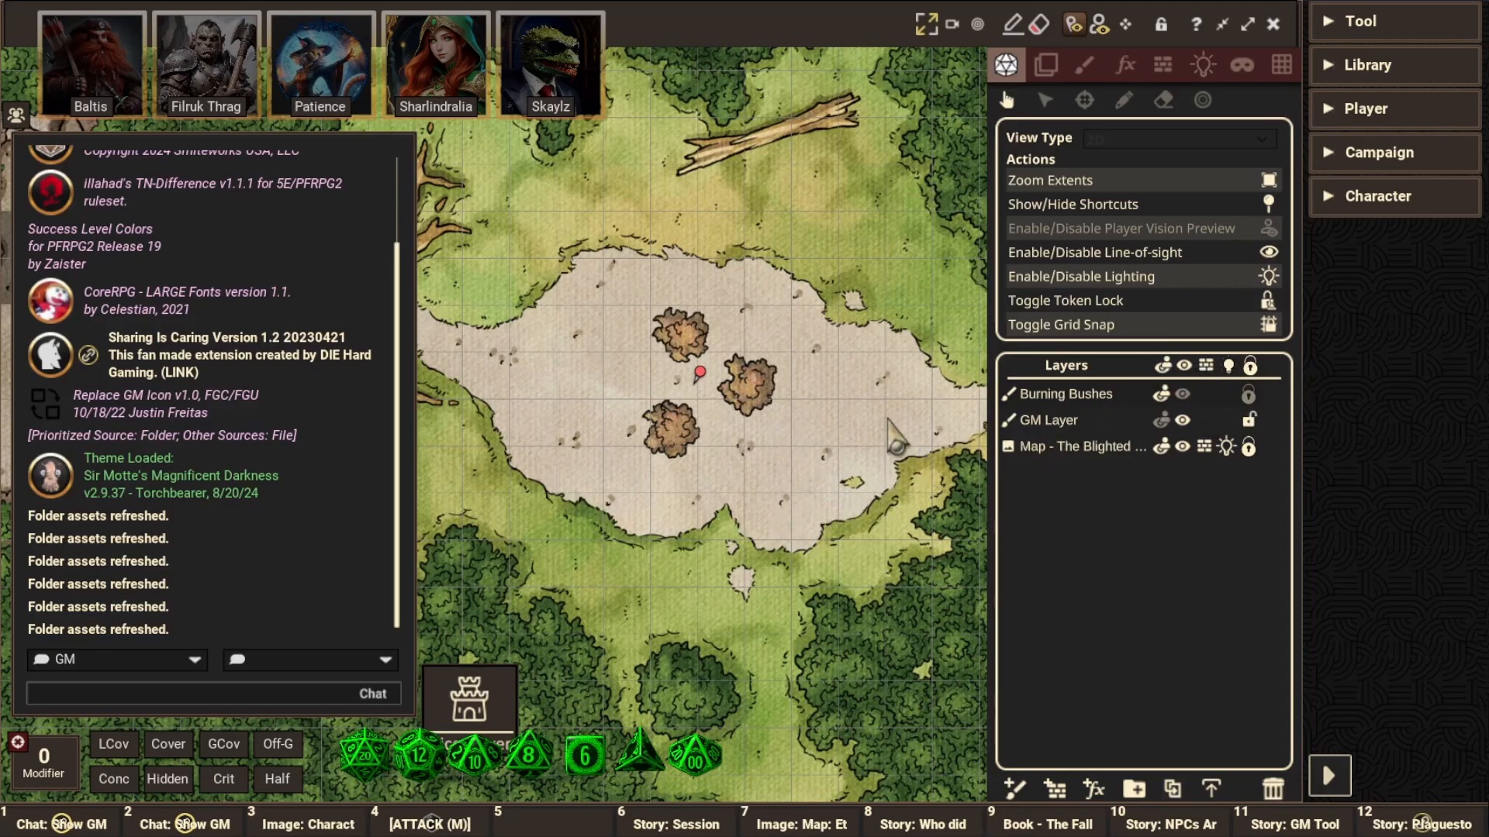
click(1182, 396)
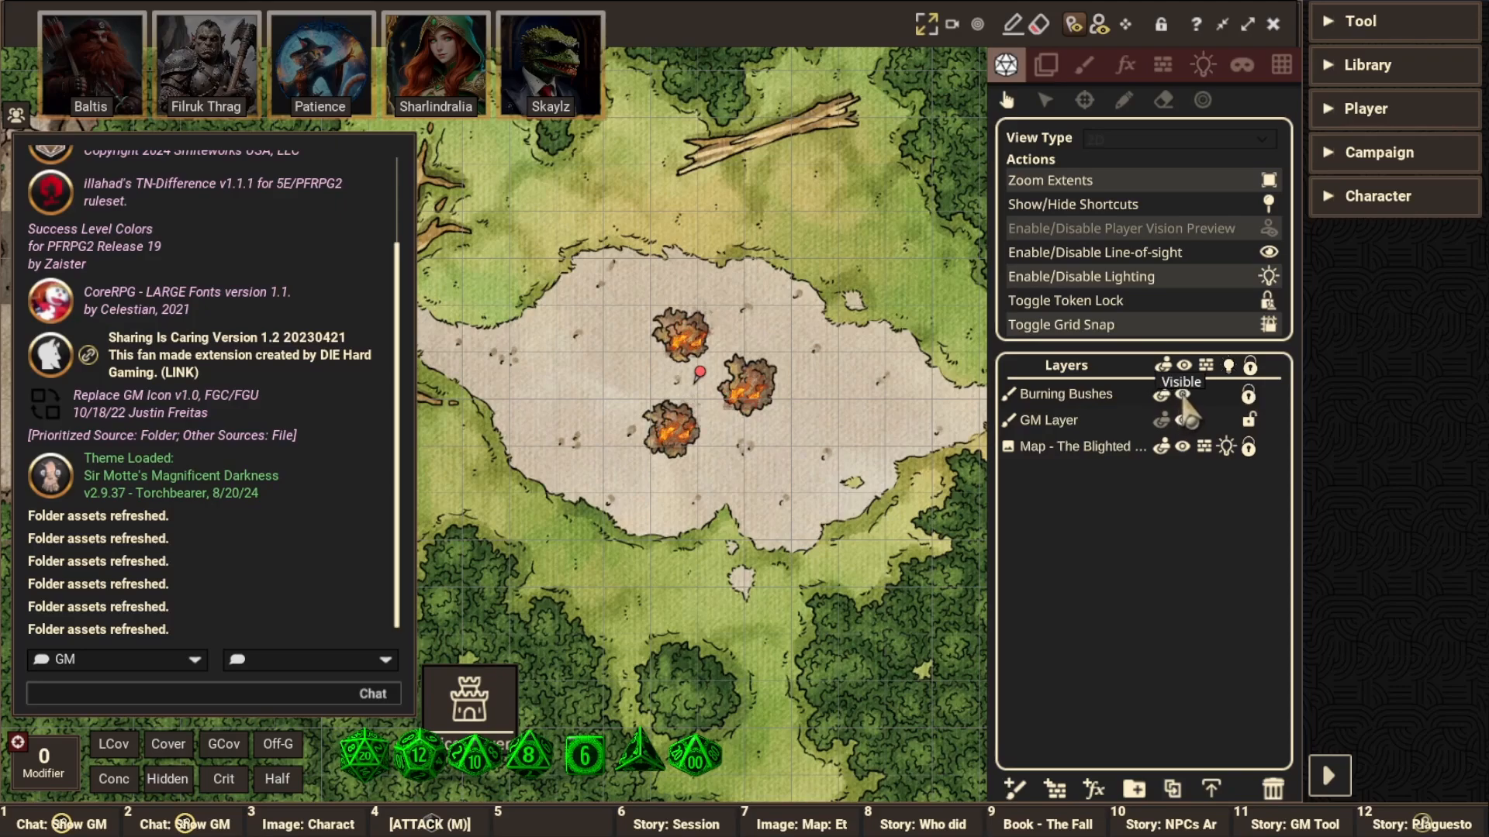